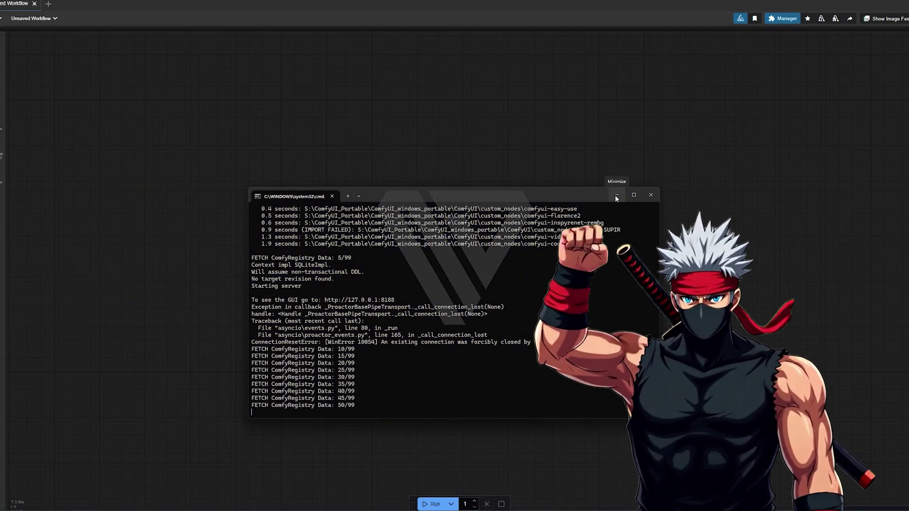
Step: Minimize the server console, then check ComfyUI Manager V3.32.5 and close it
{"action": "left_click", "coordinate": [615, 196]}
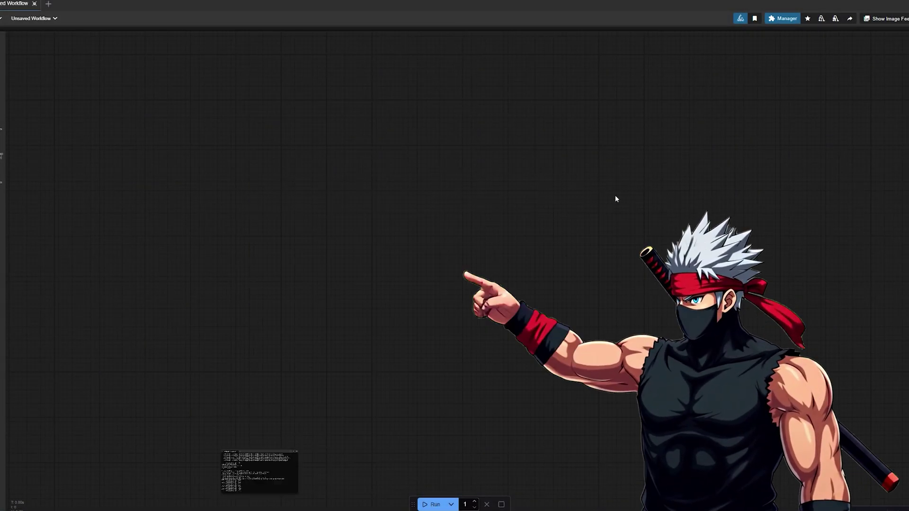
{"action": "left_click", "coordinate": [777, 21]}
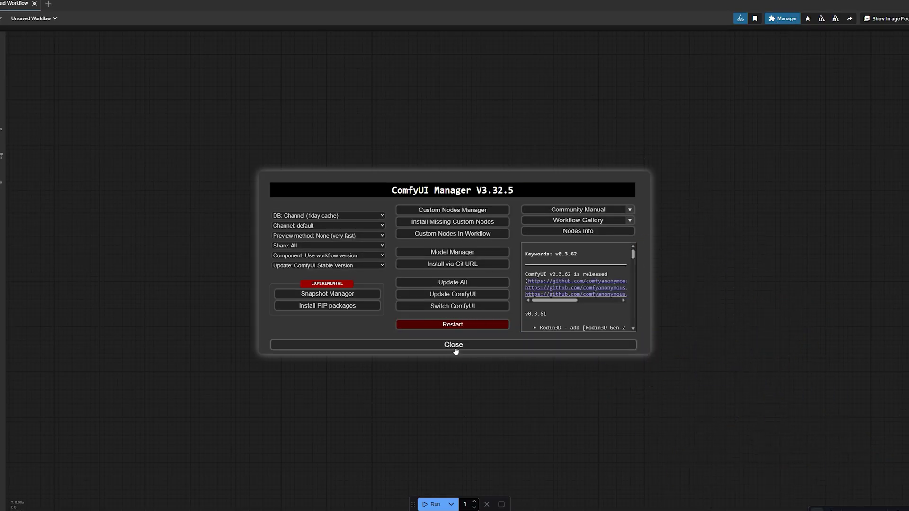
{"action": "left_click", "coordinate": [455, 346]}
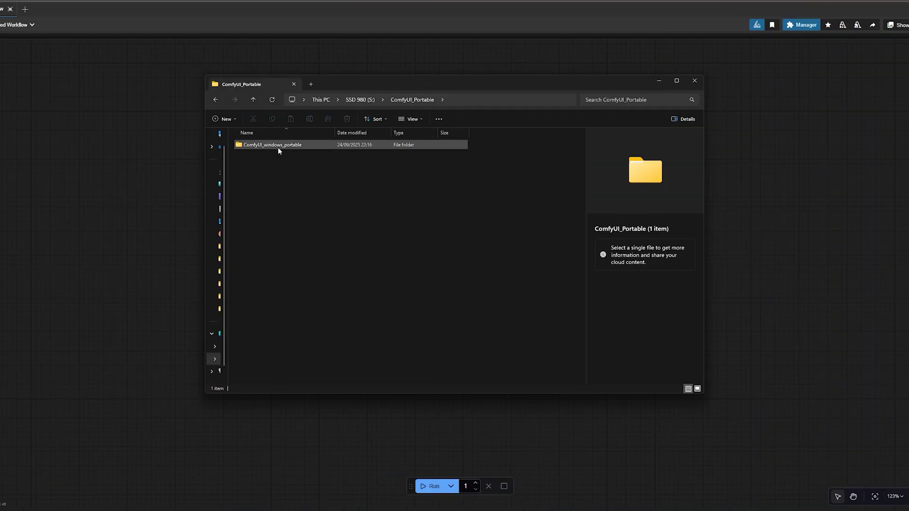
Step: Run update_comfyui.bat from the ComfyUI_windows_portable update folder
{"action": "double_click", "coordinate": [278, 147]}
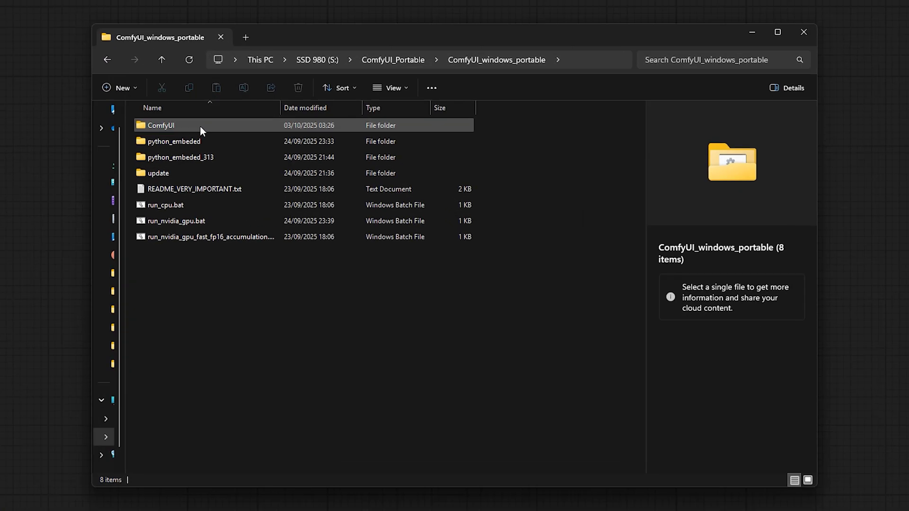
{"action": "double_click", "coordinate": [197, 172]}
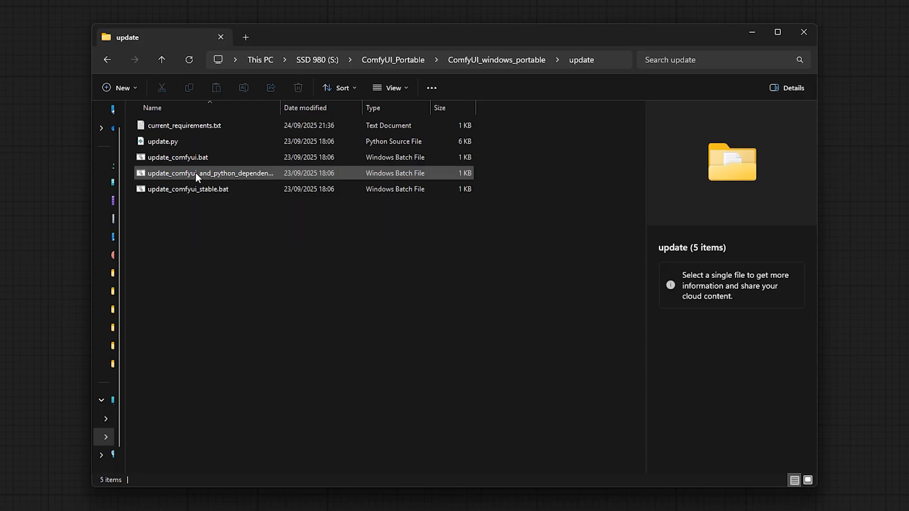
{"action": "left_click", "coordinate": [213, 159]}
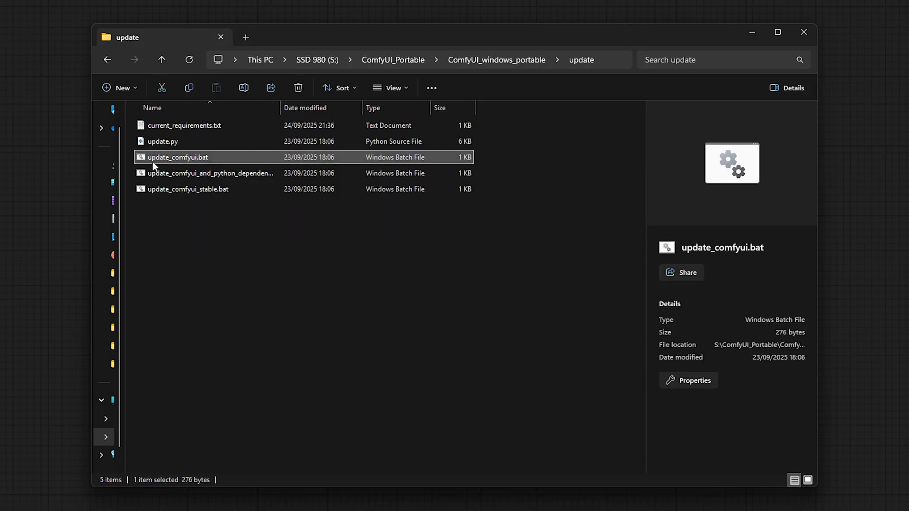
{"action": "double_click", "coordinate": [228, 158]}
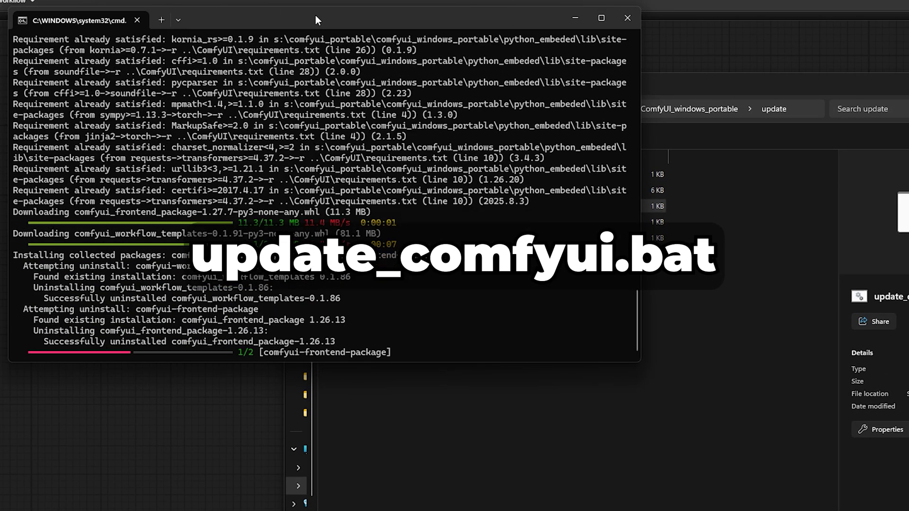
Step: Dismiss the finished update console and paste the update command into the RunPod VS Code terminal
{"action": "key", "text": "Return"}
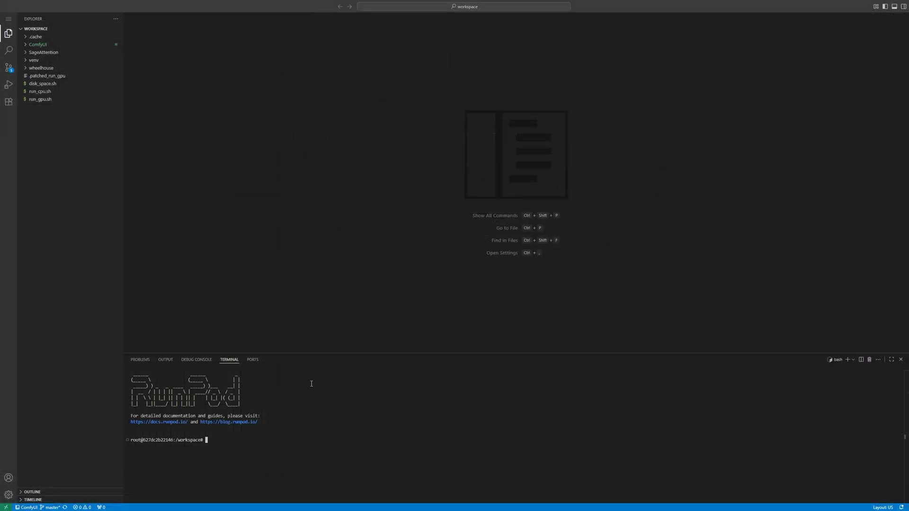
{"action": "type", "text": "cd /workspace/ComfyUI && git pull origin master && pip install -r requirements.txt && cd /workspace"}
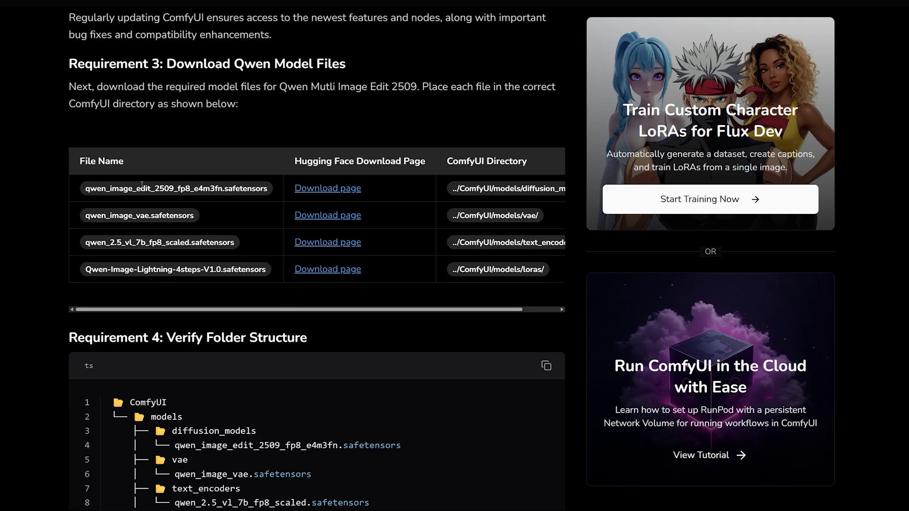
Step: Save the guide's Qwen-Multi-Image-Editing-2509.json workflow into the Downloads folder
{"action": "left_click", "coordinate": [351, 64]}
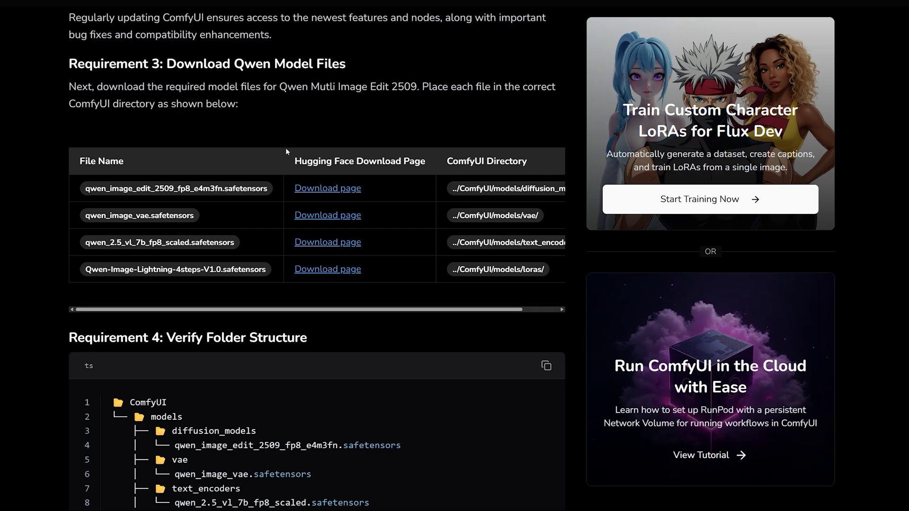
{"action": "scroll", "coordinate": [286, 147], "scroll_direction": "down", "scroll_amount": 5}
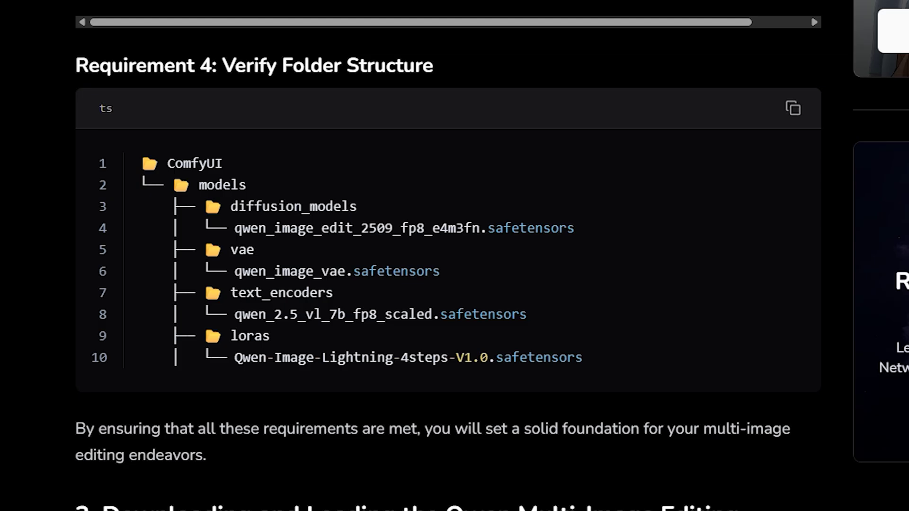
{"action": "scroll", "coordinate": [180, 171], "scroll_direction": "down", "scroll_amount": 12}
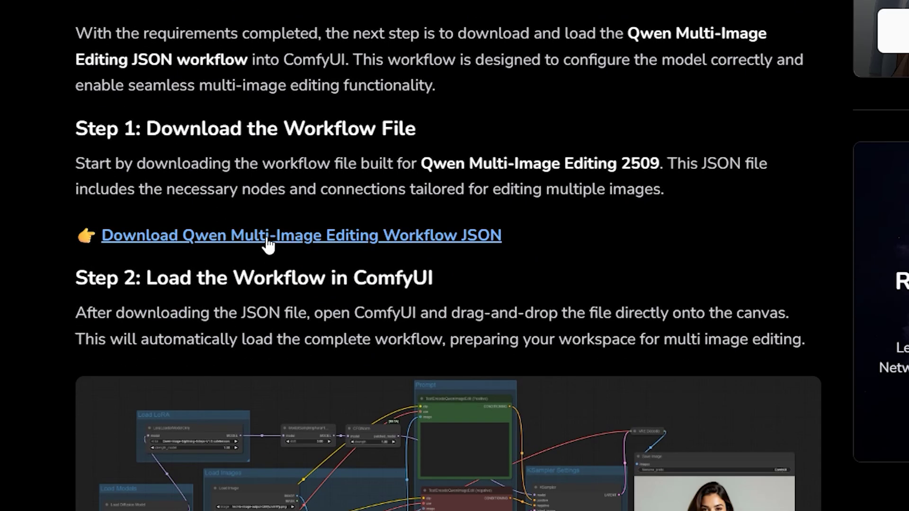
{"action": "left_click", "coordinate": [268, 245]}
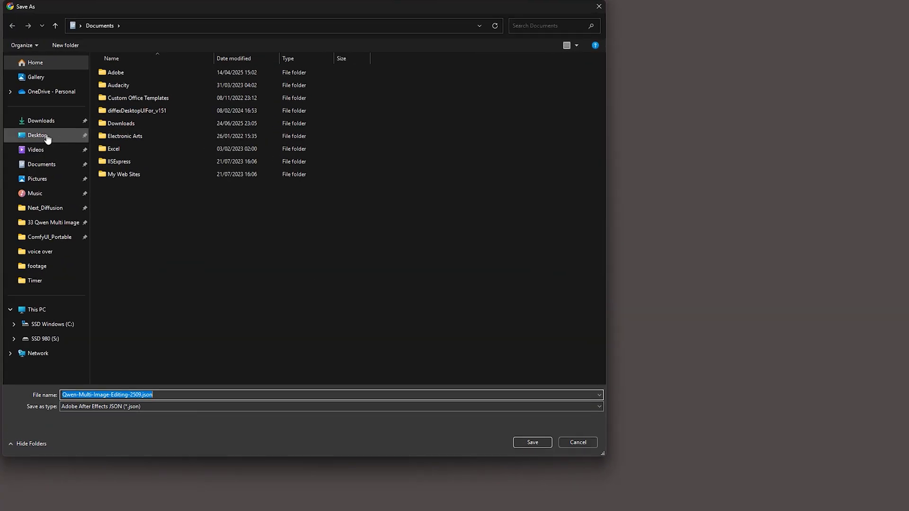
{"action": "left_click", "coordinate": [41, 121]}
{"action": "left_click", "coordinate": [532, 442]}
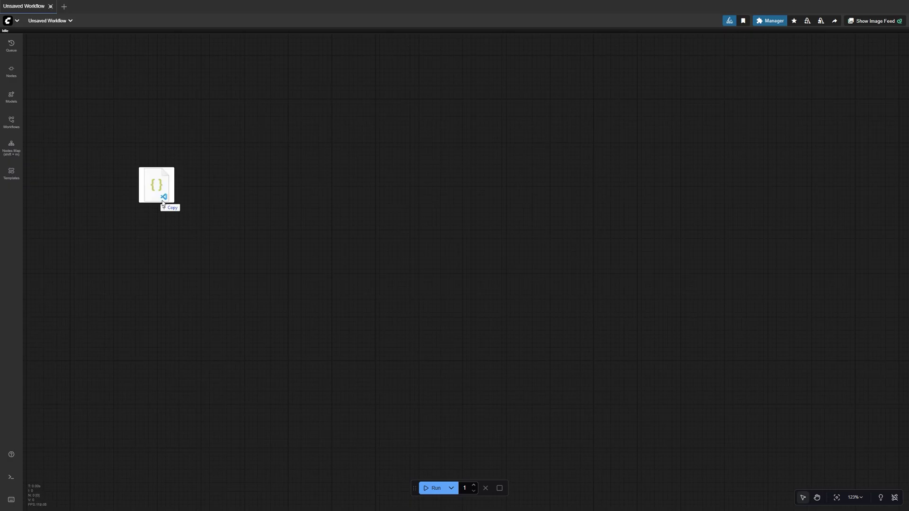
Step: Load Qwen-Multi-Image-Editing-2509.json onto the canvas, dismiss the Missing Models notice, and frame the groups
{"action": "left_click_drag", "start_coordinate": [425, 229], "coordinate": [424, 230]}
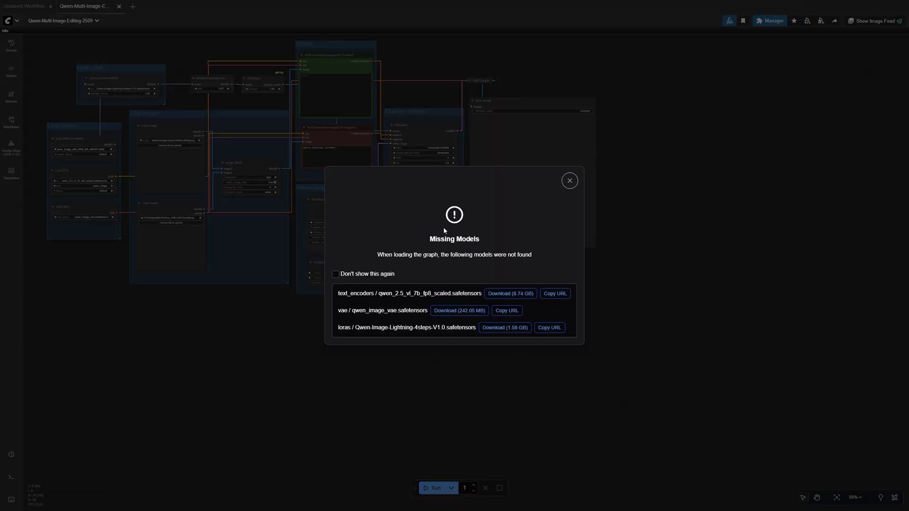
{"action": "left_click", "coordinate": [567, 185]}
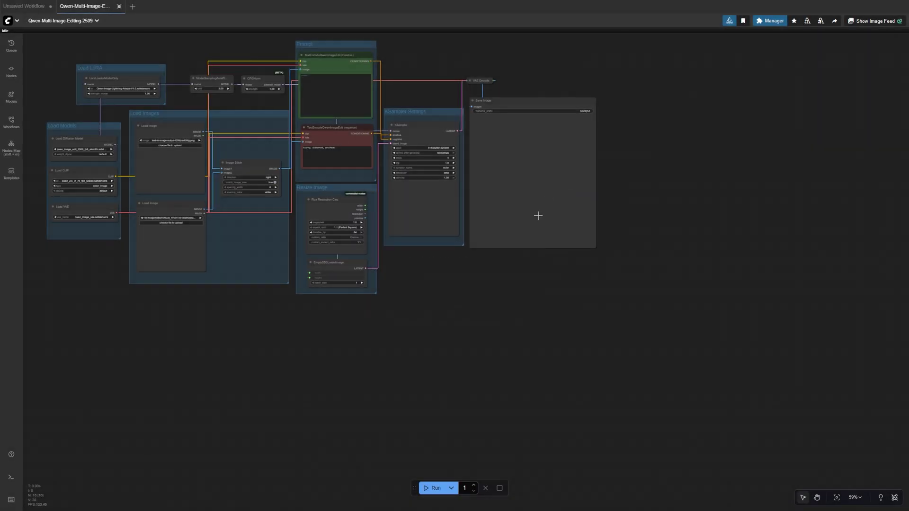
{"action": "scroll", "coordinate": [521, 235], "scroll_direction": "up", "scroll_amount": 2}
{"action": "scroll", "coordinate": [478, 328], "scroll_direction": "up", "scroll_amount": 2}
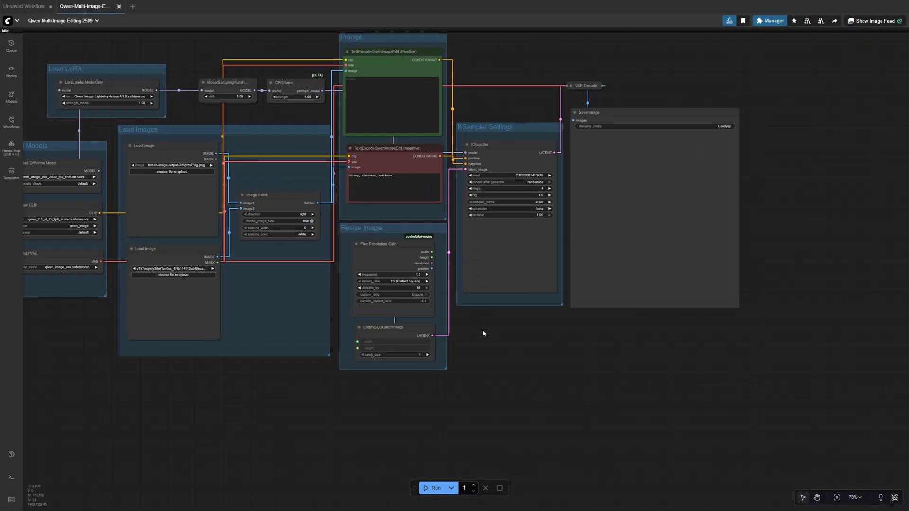
{"action": "scroll", "coordinate": [521, 350], "scroll_direction": "up", "scroll_amount": 3}
{"action": "left_click_drag", "start_coordinate": [569, 364], "coordinate": [597, 376]}
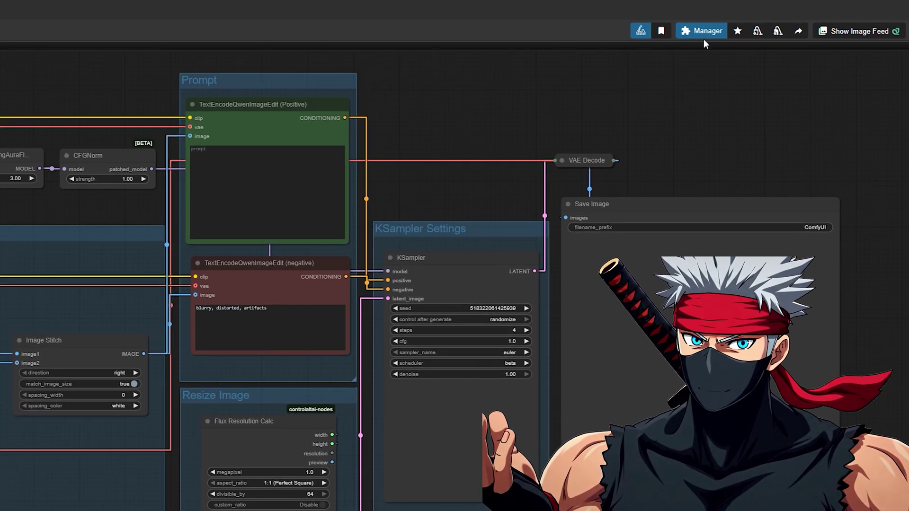
Step: Check Install Missing Custom Nodes with the In Workflow filter: only ControlAltAI_Nodes 1.1.4 is used
{"action": "left_click", "coordinate": [703, 33]}
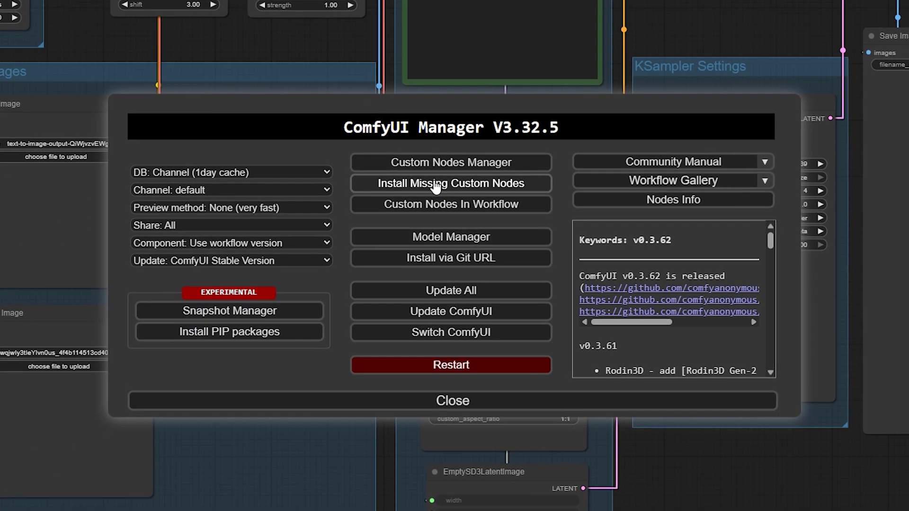
{"action": "left_click", "coordinate": [442, 187]}
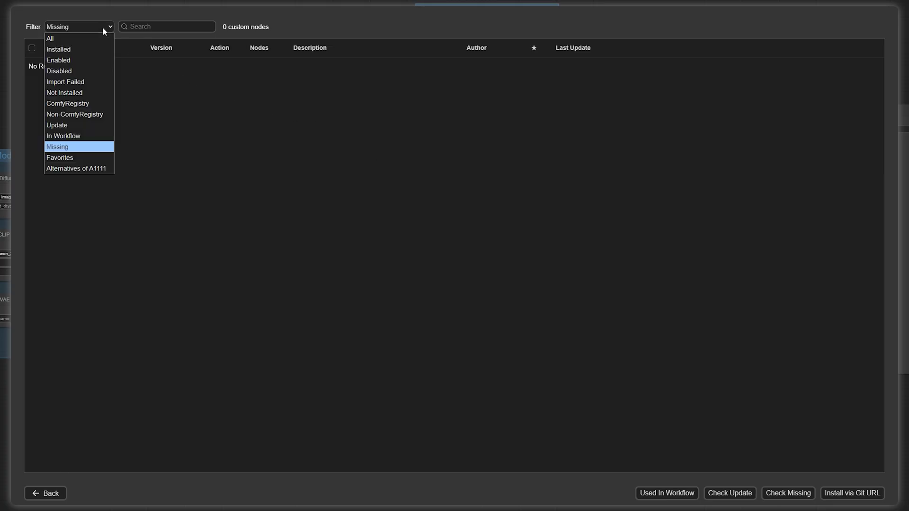
{"action": "left_click", "coordinate": [84, 136]}
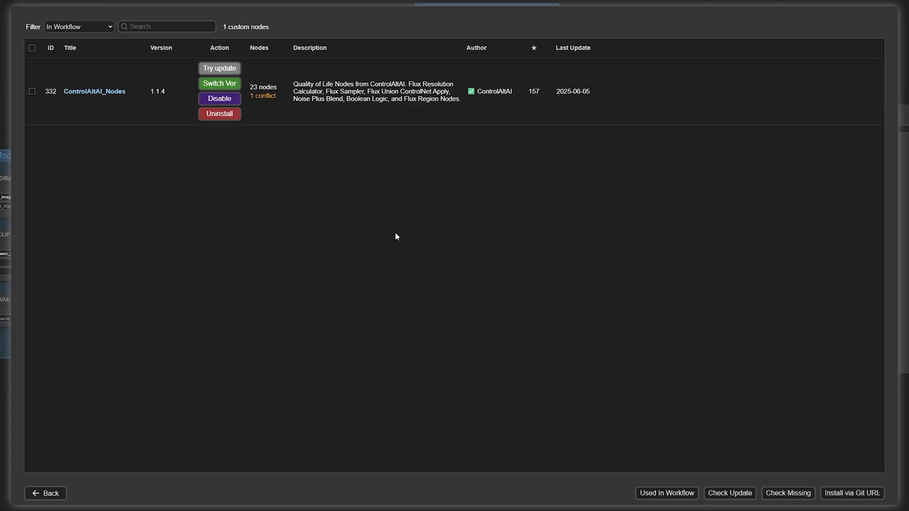
{"action": "left_click", "coordinate": [45, 494]}
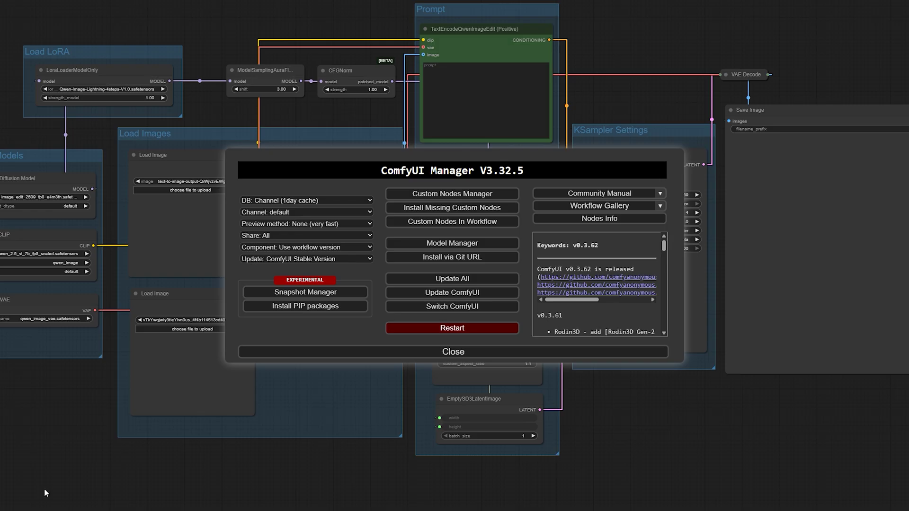
{"action": "left_click", "coordinate": [440, 353]}
{"action": "left_click_drag", "start_coordinate": [404, 344], "coordinate": [410, 355]}
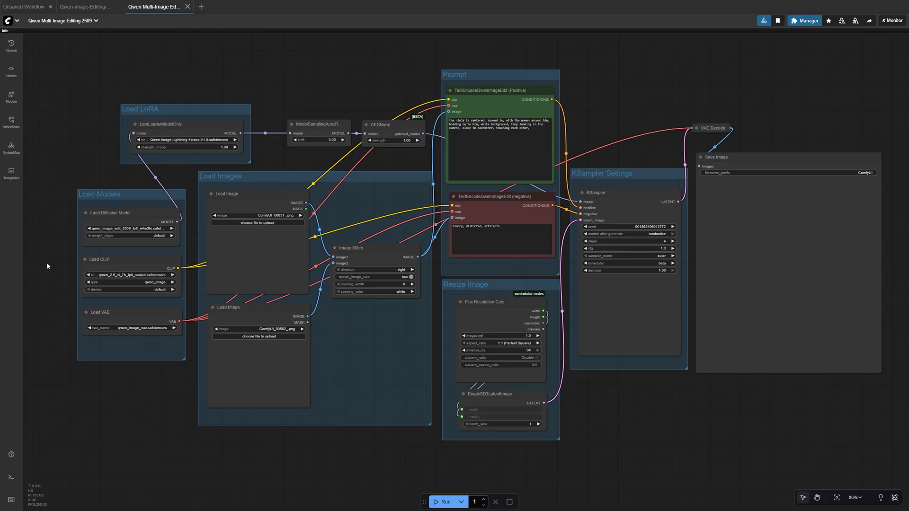
{"action": "left_click_drag", "start_coordinate": [50, 261], "coordinate": [330, 266]}
{"action": "scroll", "coordinate": [389, 248], "scroll_direction": "up", "scroll_amount": 5}
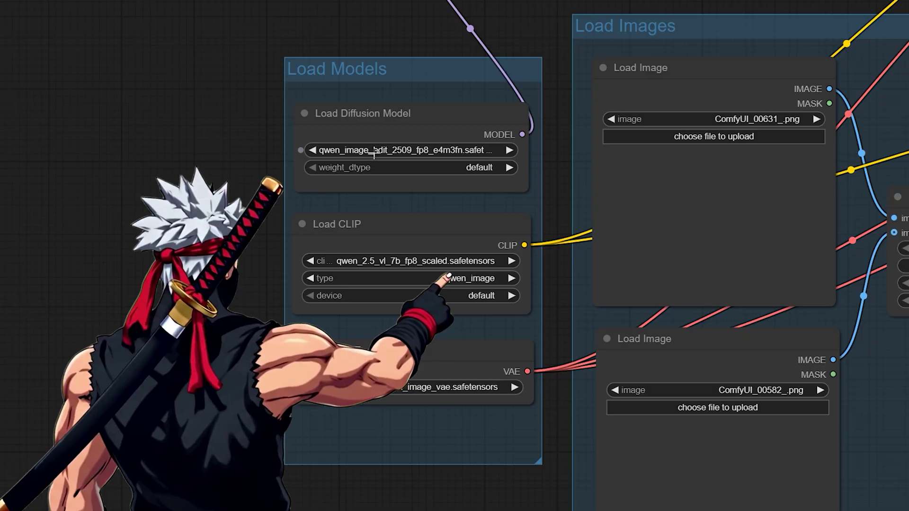
{"action": "left_click", "coordinate": [373, 150]}
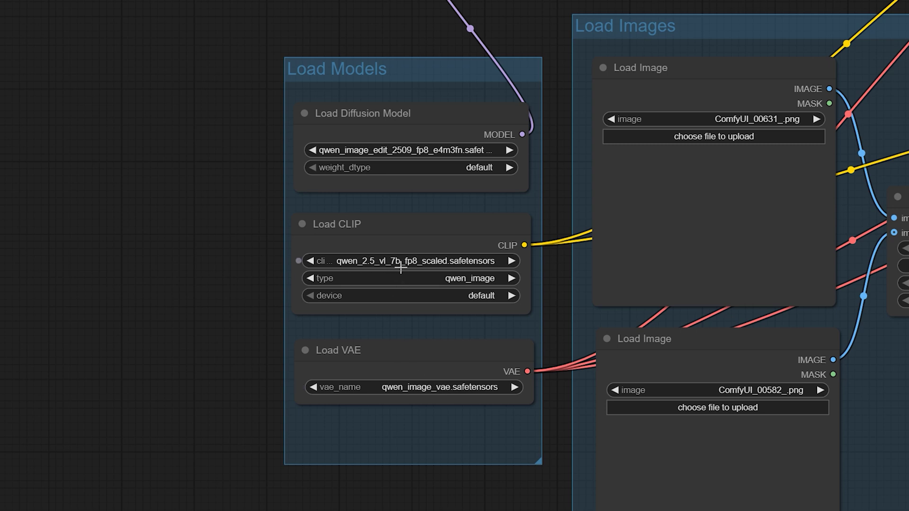
{"action": "scroll", "coordinate": [406, 267], "scroll_direction": "up", "scroll_amount": 3}
{"action": "left_click_drag", "start_coordinate": [532, 164], "coordinate": [463, 232]}
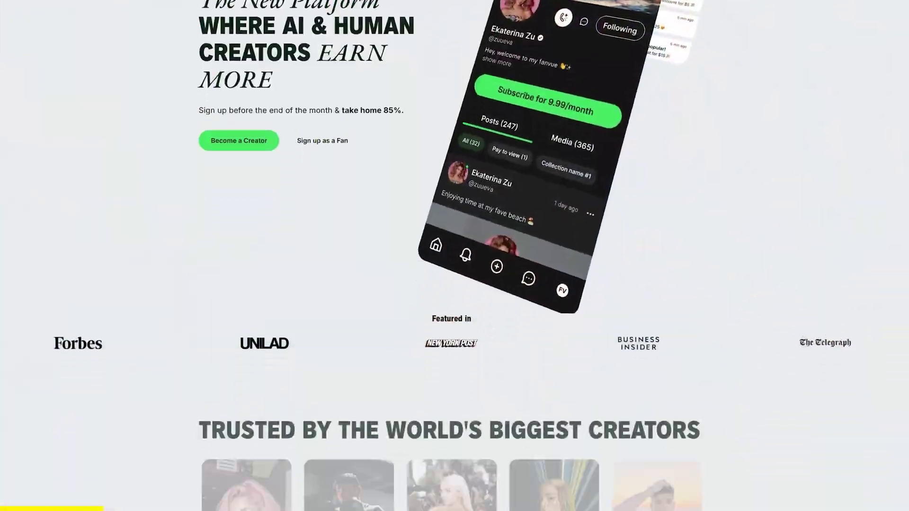
Step: Scroll to the landing page FAQ and highlight 'Yes!' under 'Is this really completely free?'
{"action": "scroll", "coordinate": [454, 256], "scroll_direction": "down", "scroll_amount": 6}
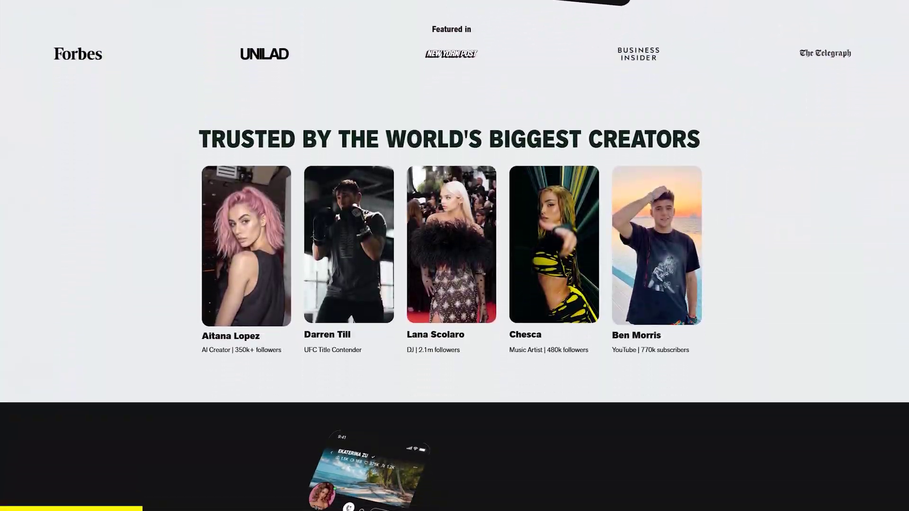
{"action": "scroll", "coordinate": [454, 256], "scroll_direction": "down", "scroll_amount": 6}
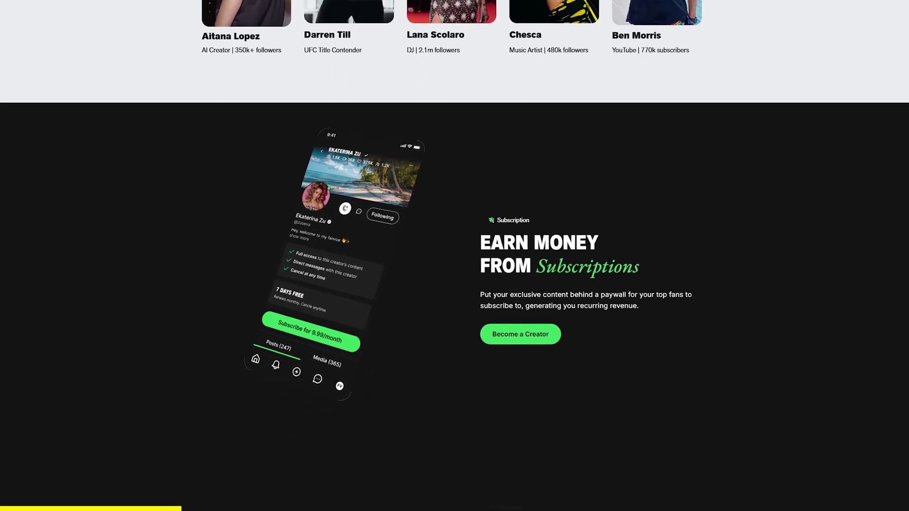
{"action": "scroll", "coordinate": [454, 255], "scroll_direction": "down", "scroll_amount": 3}
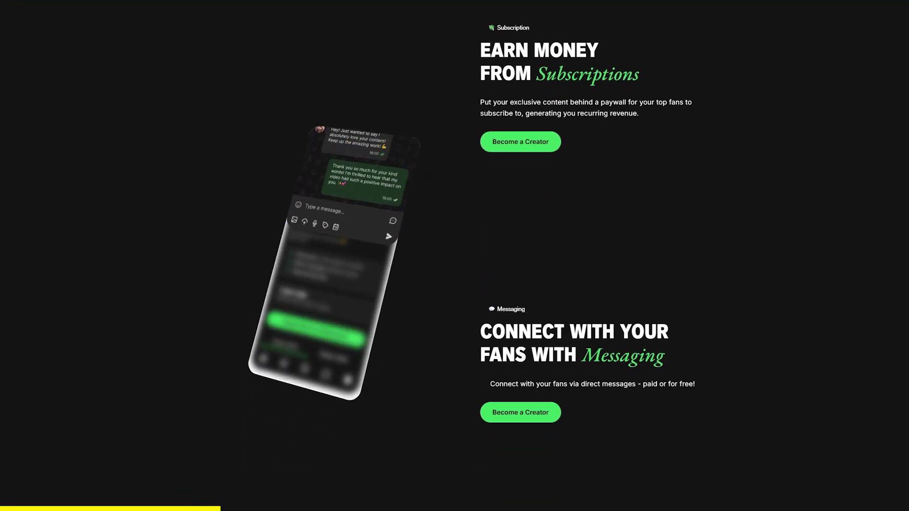
{"action": "scroll", "coordinate": [454, 255], "scroll_direction": "down", "scroll_amount": 1}
{"action": "scroll", "coordinate": [454, 255], "scroll_direction": "down", "scroll_amount": 2}
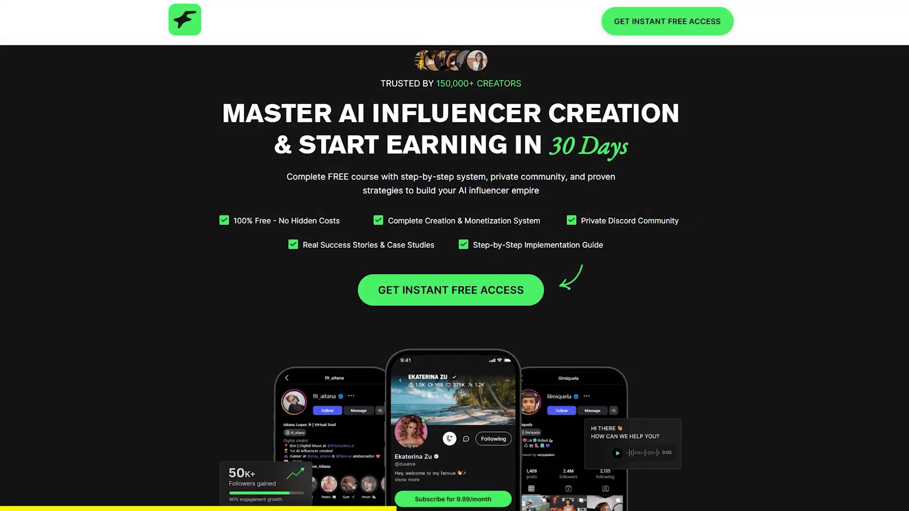
{"action": "scroll", "coordinate": [455, 255], "scroll_direction": "down", "scroll_amount": 6}
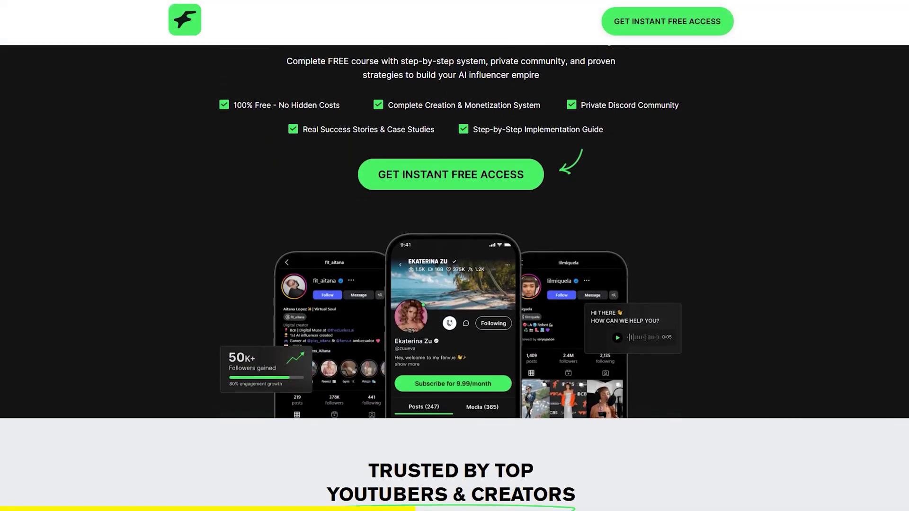
{"action": "scroll", "coordinate": [454, 255], "scroll_direction": "down", "scroll_amount": 3}
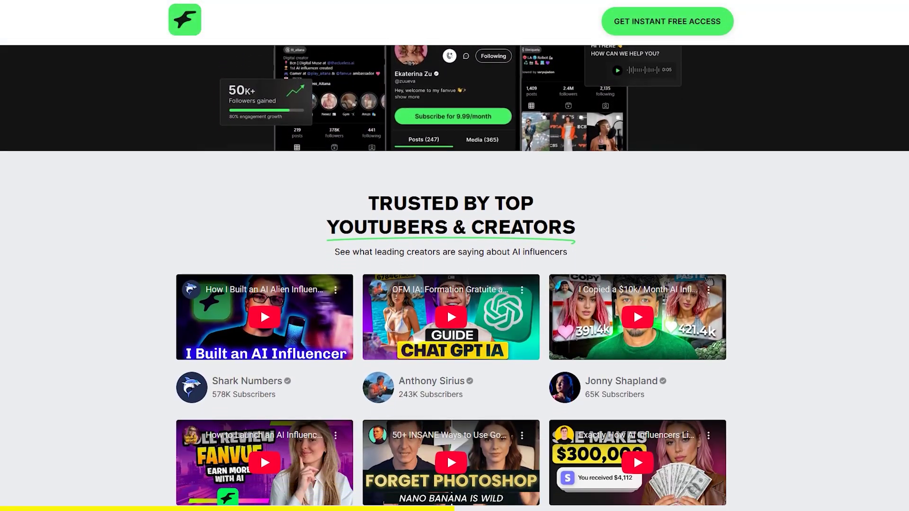
{"action": "scroll", "coordinate": [454, 256], "scroll_direction": "down", "scroll_amount": 10}
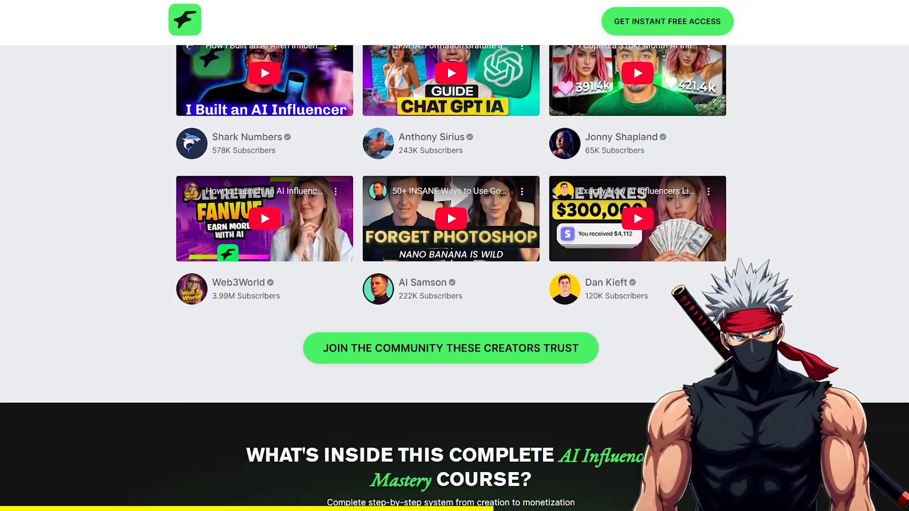
{"action": "scroll", "coordinate": [455, 256], "scroll_direction": "down", "scroll_amount": 3}
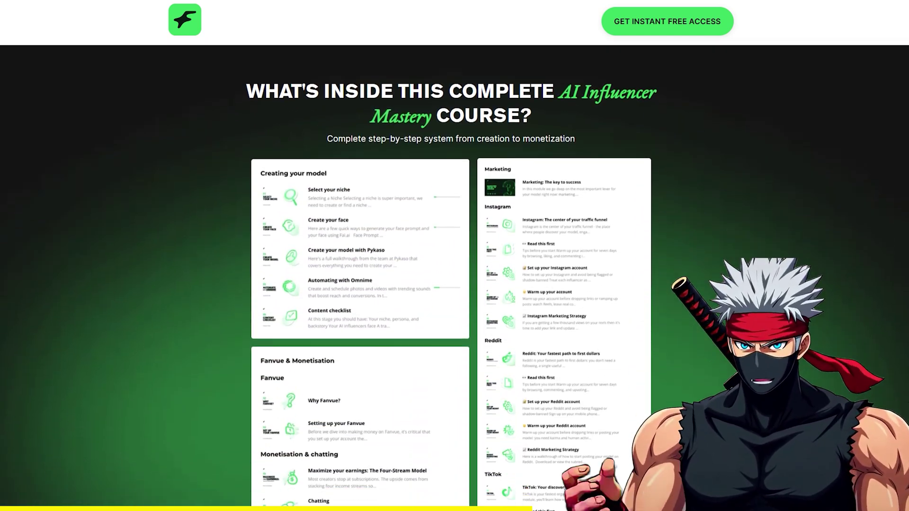
{"action": "scroll", "coordinate": [454, 255], "scroll_direction": "down", "scroll_amount": 8}
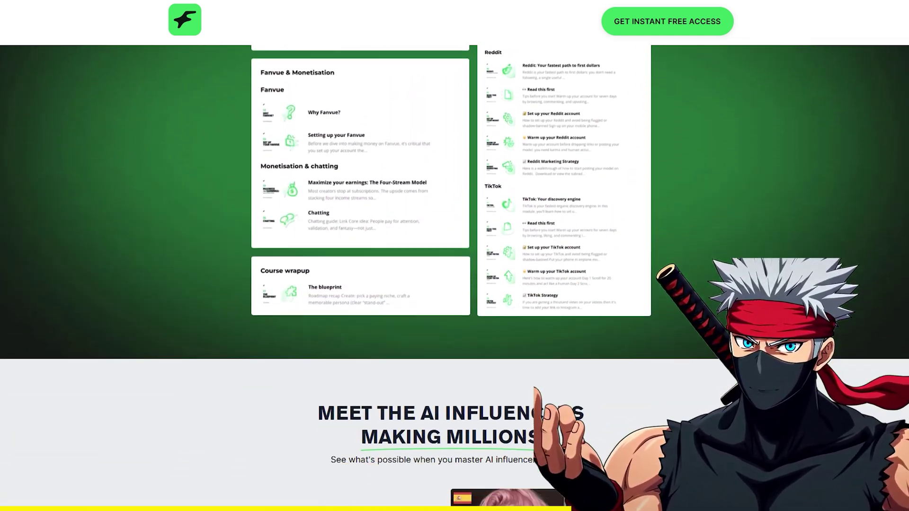
{"action": "scroll", "coordinate": [454, 256], "scroll_direction": "down", "scroll_amount": 3}
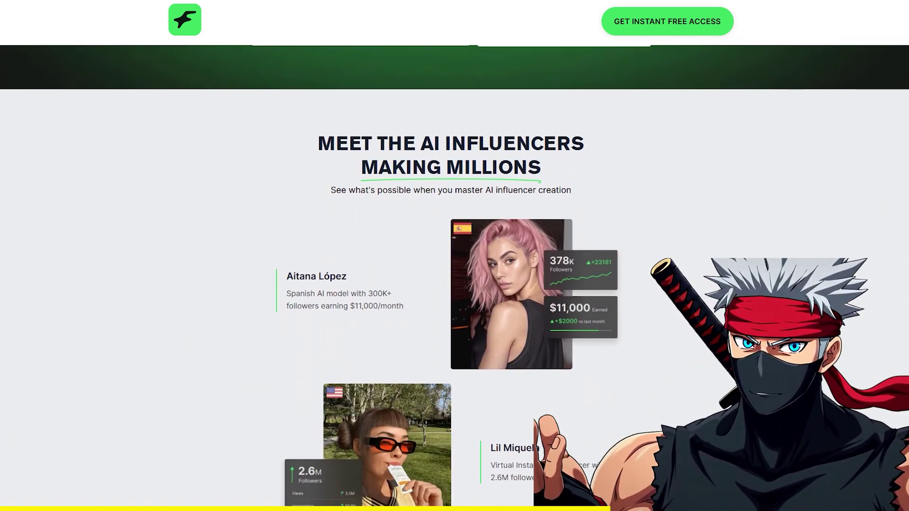
{"action": "scroll", "coordinate": [455, 255], "scroll_direction": "down", "scroll_amount": 7}
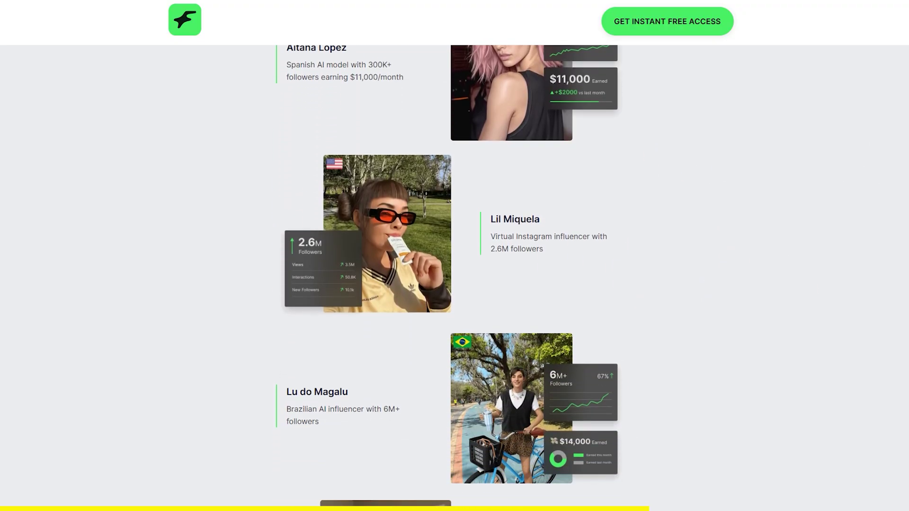
{"action": "scroll", "coordinate": [454, 255], "scroll_direction": "down", "scroll_amount": 7}
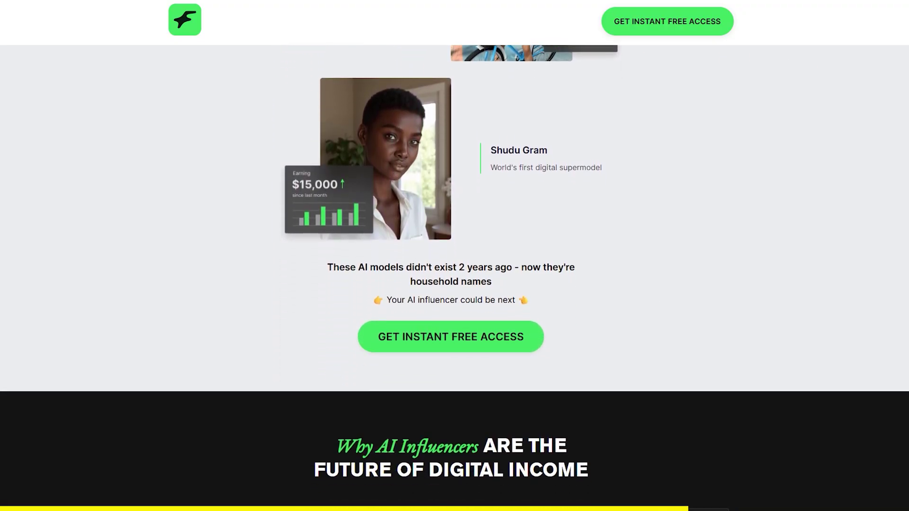
{"action": "scroll", "coordinate": [455, 255], "scroll_direction": "down", "scroll_amount": 6}
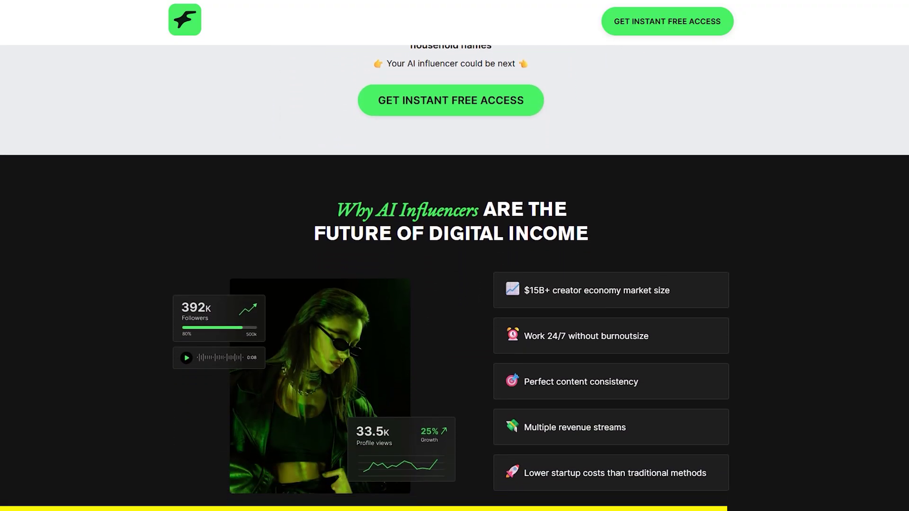
{"action": "scroll", "coordinate": [454, 255], "scroll_direction": "down", "scroll_amount": 6}
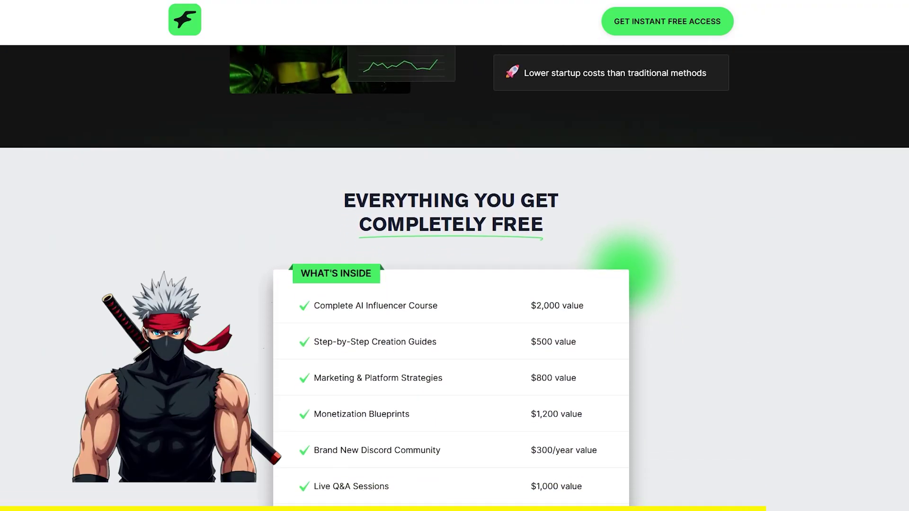
{"action": "scroll", "coordinate": [454, 256], "scroll_direction": "down", "scroll_amount": 3}
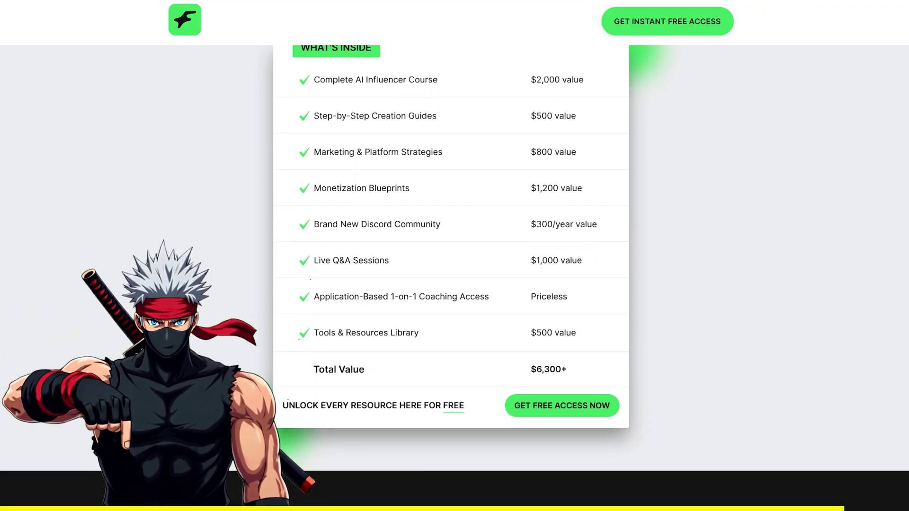
{"action": "scroll", "coordinate": [455, 256], "scroll_direction": "down", "scroll_amount": 5}
{"action": "left_click_drag", "start_coordinate": [417, 335], "coordinate": [442, 336]}
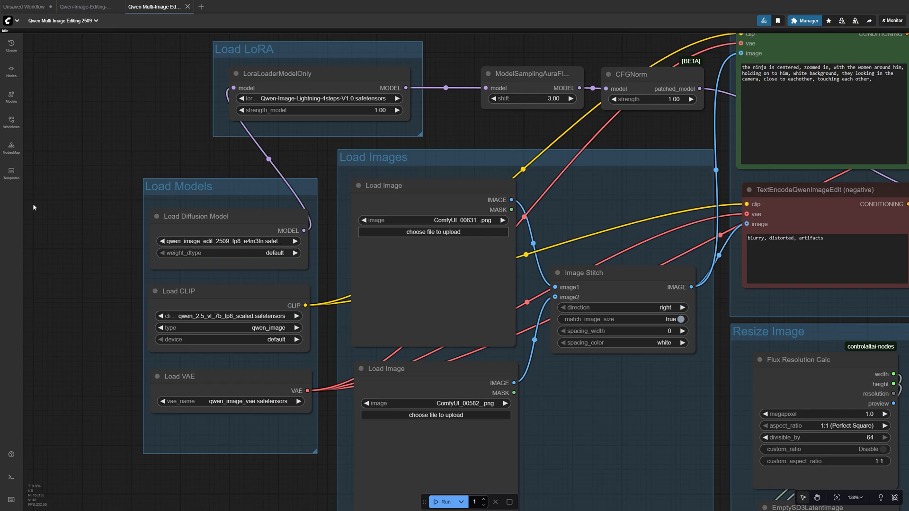
Step: Drop the seated woman photo into the top Load Image node and the golden retriever into the bottom
{"action": "left_click_drag", "start_coordinate": [125, 172], "coordinate": [94, 149]}
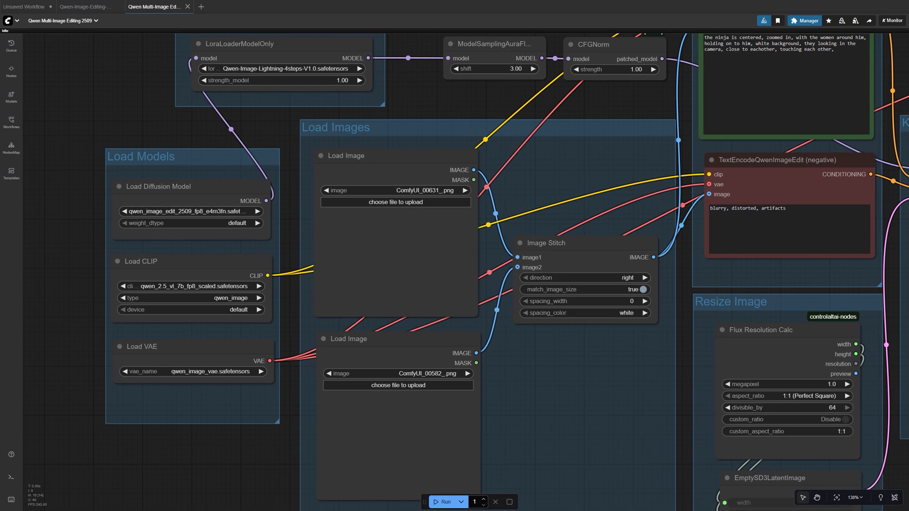
{"action": "left_click_drag", "start_coordinate": [5, 213], "coordinate": [379, 243]}
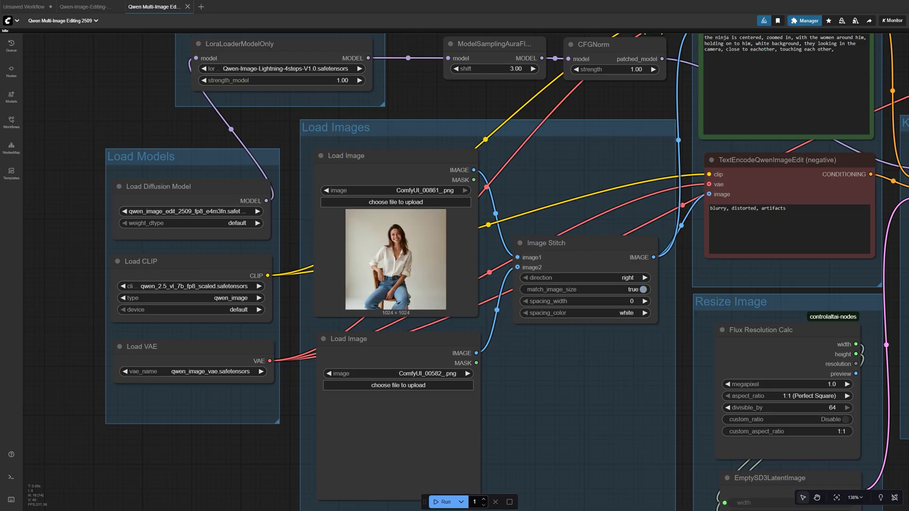
{"action": "left_click_drag", "start_coordinate": [5, 331], "coordinate": [401, 427]}
Step: Set Flux Resolution Calc to 1.0 megapixel with a 1:1 square aspect ratio
{"action": "left_click_drag", "start_coordinate": [499, 427], "coordinate": [466, 374]}
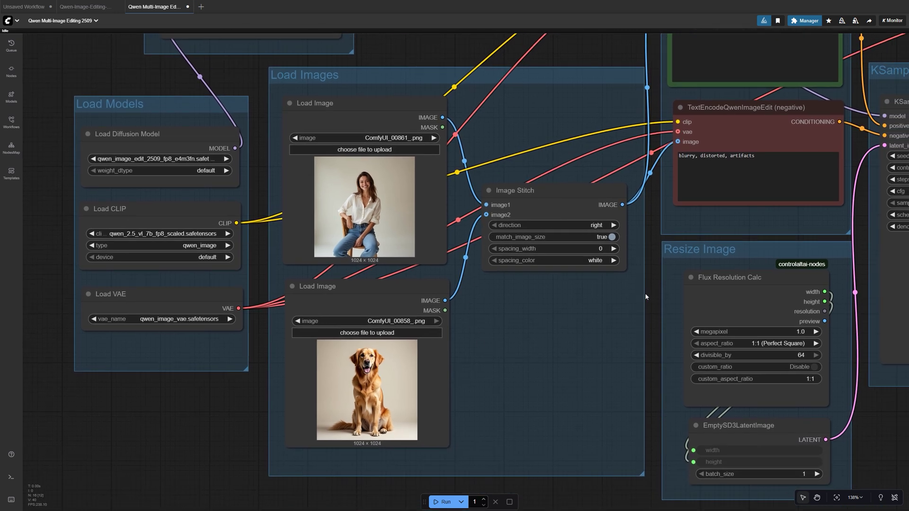
{"action": "left_click_drag", "start_coordinate": [644, 341], "coordinate": [364, 277]}
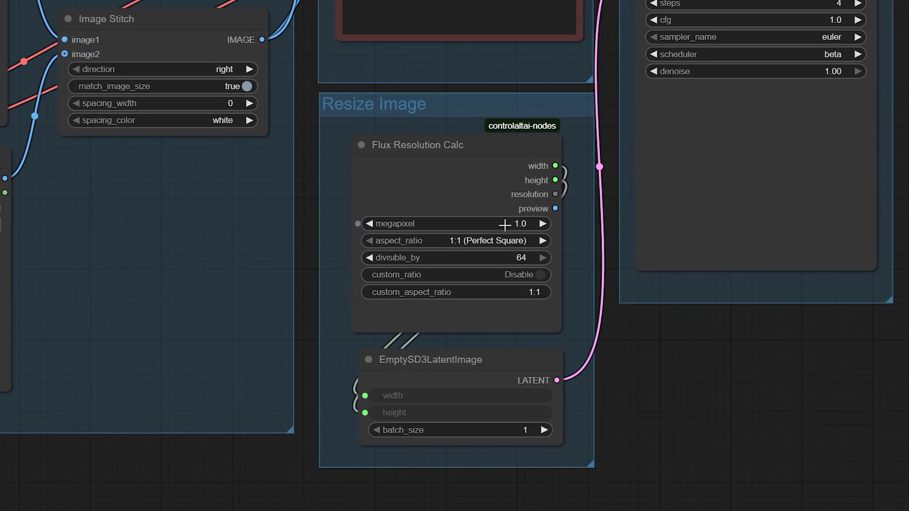
{"action": "left_click", "coordinate": [504, 223]}
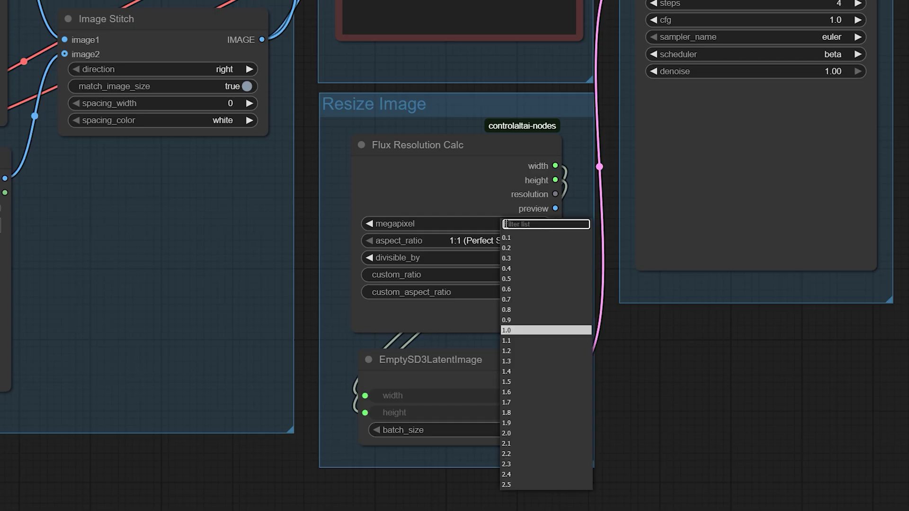
{"action": "left_click", "coordinate": [508, 330]}
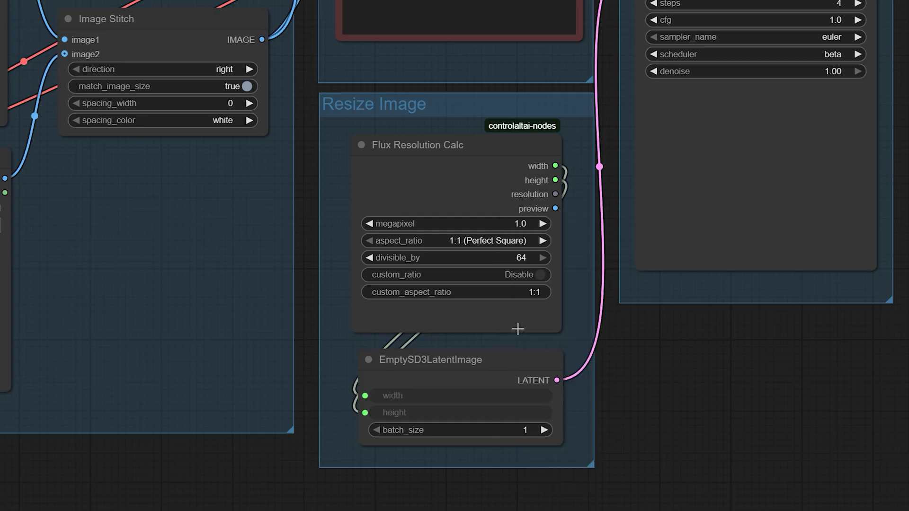
{"action": "left_click", "coordinate": [453, 241]}
{"action": "left_click", "coordinate": [469, 260]}
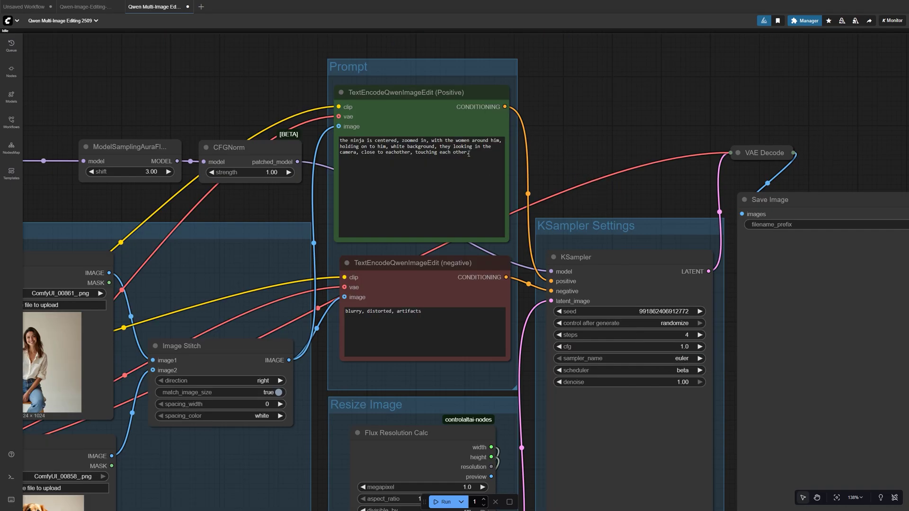
Step: Replace the positive prompt with the pasted woman-and-dog description
{"action": "left_click_drag", "start_coordinate": [408, 168], "coordinate": [330, 142]}
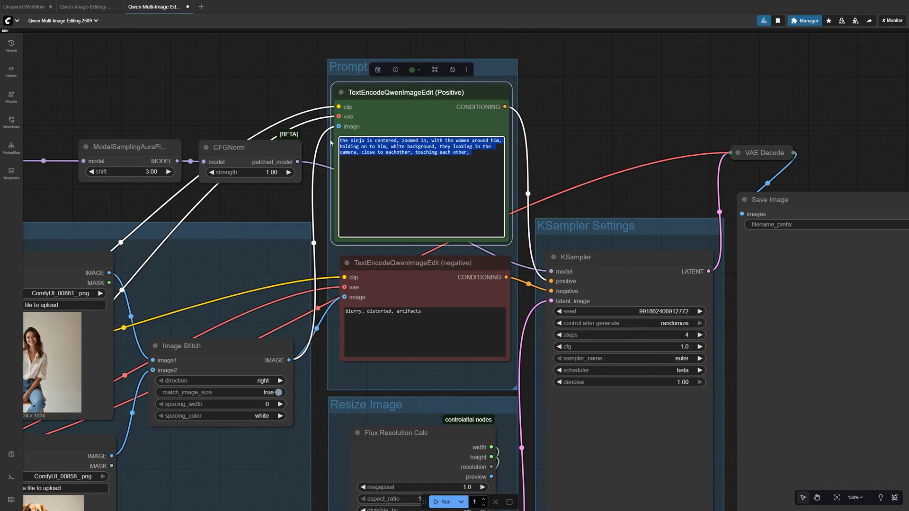
{"action": "key", "text": "BackSpace"}
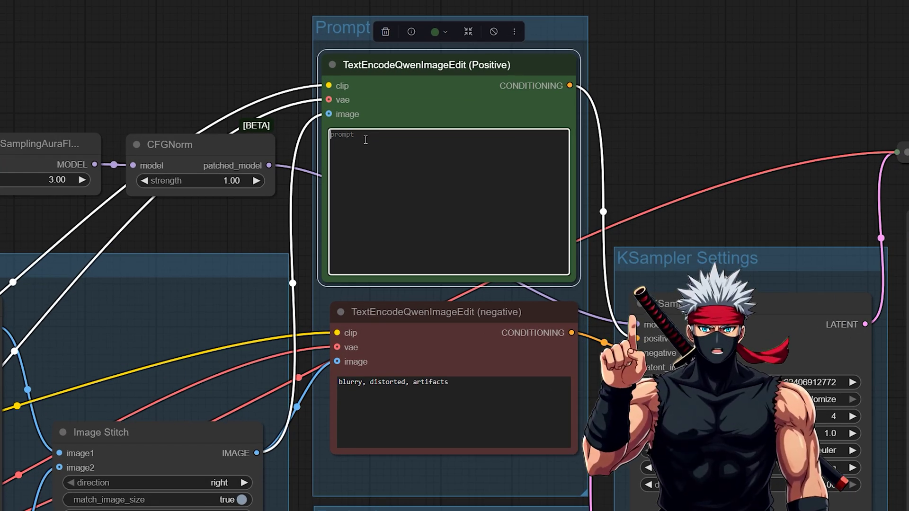
{"action": "type", "text": "A young woman sitting in a cozy living room with a golden retriever beside her, both looking natural and relaxed. The lighting is warm and soft, with natural indoor shadows. The scene looks like a professional lifestyle photo, with consistent perspective, balanced composition, and a realistic sense of interaction between the woman and the dog."}
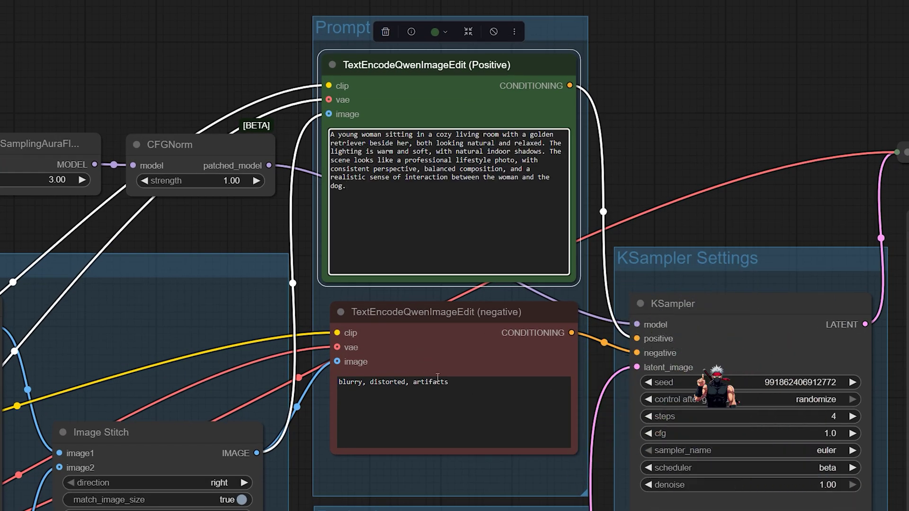
Step: Replace the negative prompt with blurry, distorted, extra limbs and similar terms, then run and fit the view
{"action": "left_click_drag", "start_coordinate": [447, 382], "coordinate": [313, 376]}
{"action": "key", "text": "BackSpace"}
{"action": "type", "text": "blurry, distorted, extra limbs, duplicate faces, unnatural shadows, unrealistic proportions, artifacts, low resolution, cropped."}
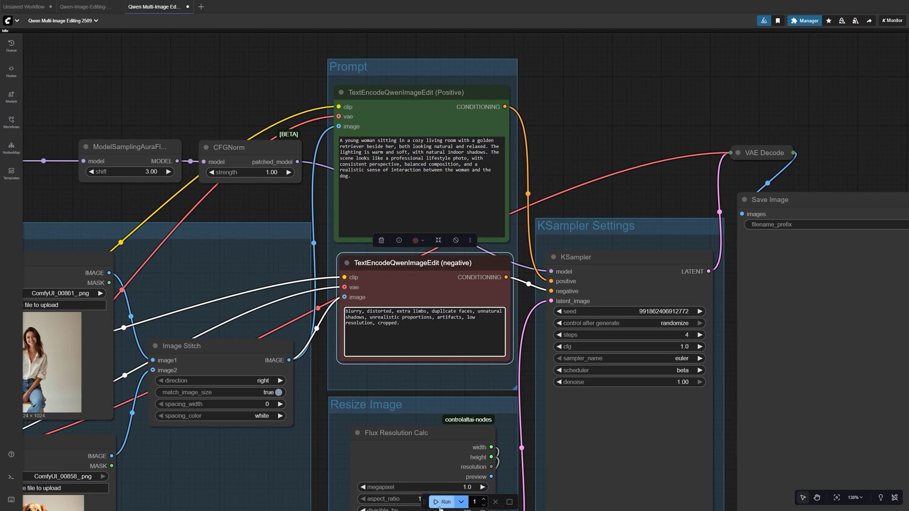
{"action": "left_click", "coordinate": [440, 502]}
{"action": "key", "text": "."}
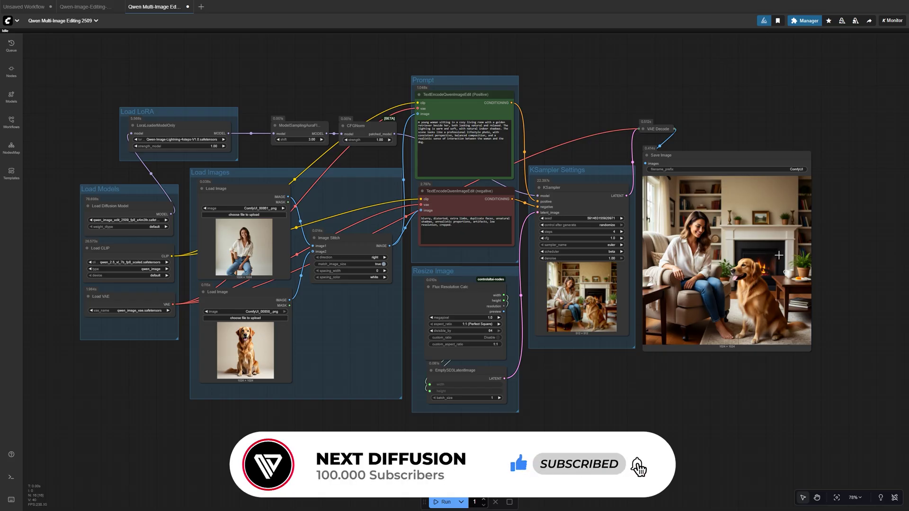
Step: Set KSampler's control after generate to randomize and type 'the woman is sitting in a field, with a the dog sitting next to her'
{"action": "scroll", "coordinate": [757, 254], "scroll_direction": "up", "scroll_amount": 5}
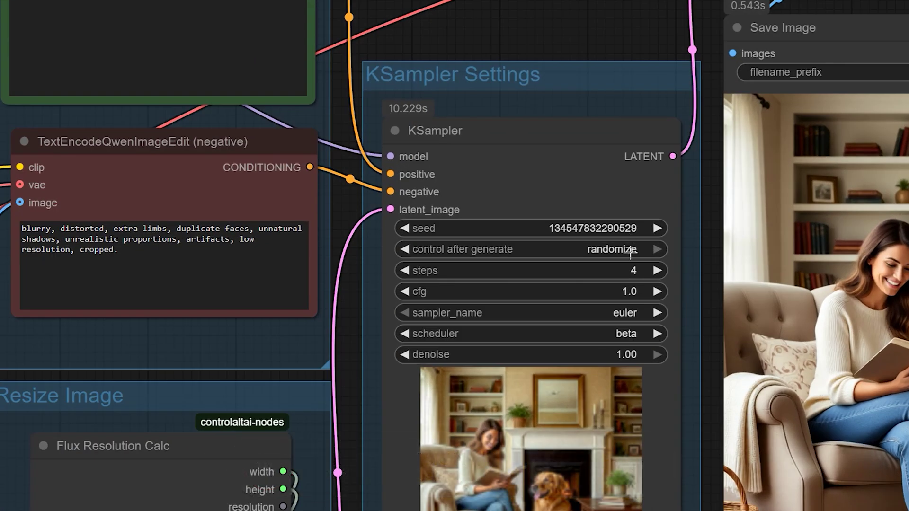
{"action": "left_click", "coordinate": [646, 233]}
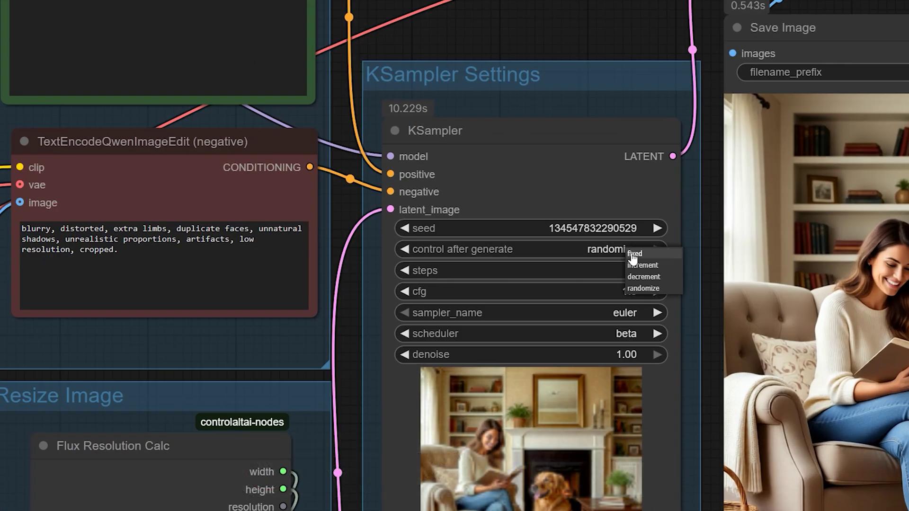
{"action": "left_click", "coordinate": [643, 288]}
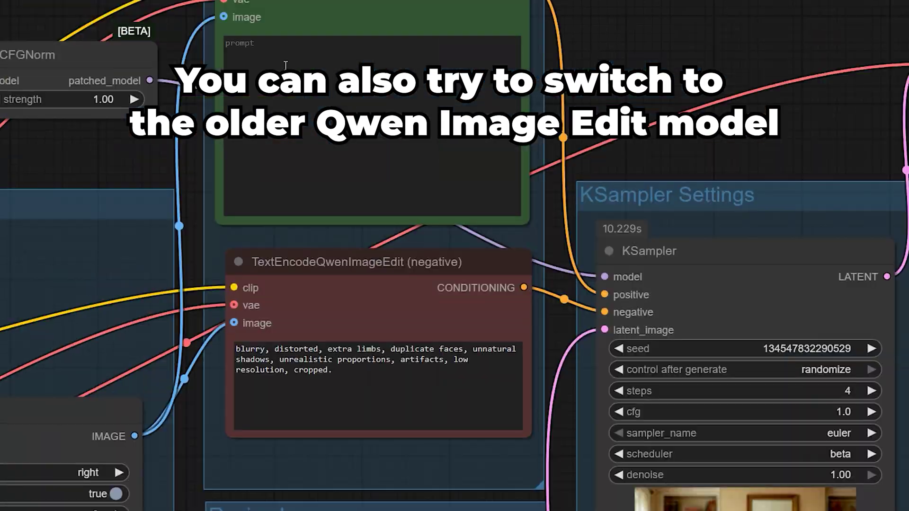
{"action": "type", "text": "the woman is sitting in a field, with a the dog sitting next to her"}
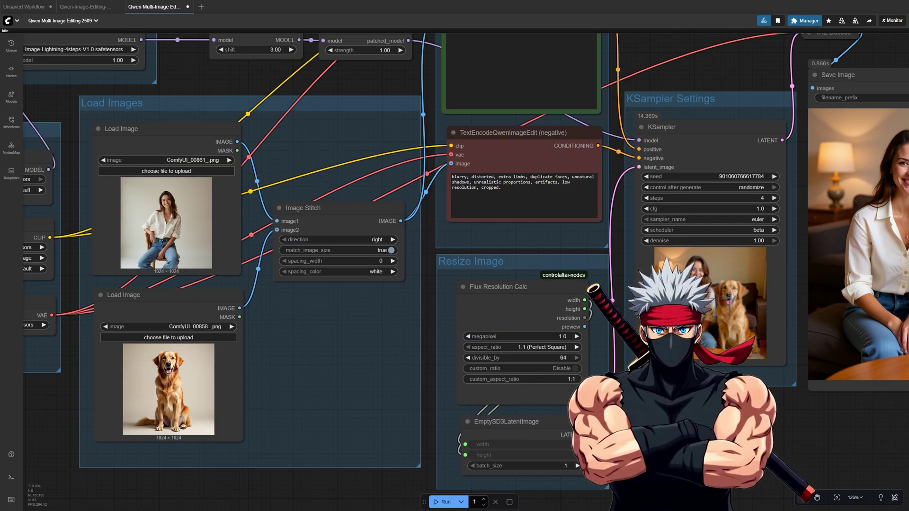
Step: Load the standing woman photo as the first input and the black duffel bag as the second
{"action": "left_click_drag", "start_coordinate": [142, 199], "coordinate": [171, 226]}
{"action": "left_click_drag", "start_coordinate": [25, 262], "coordinate": [175, 377]}
{"action": "left_click_drag", "start_coordinate": [216, 203], "coordinate": [270, 204]}
{"action": "scroll", "coordinate": [270, 204], "scroll_direction": "up", "scroll_amount": 1}
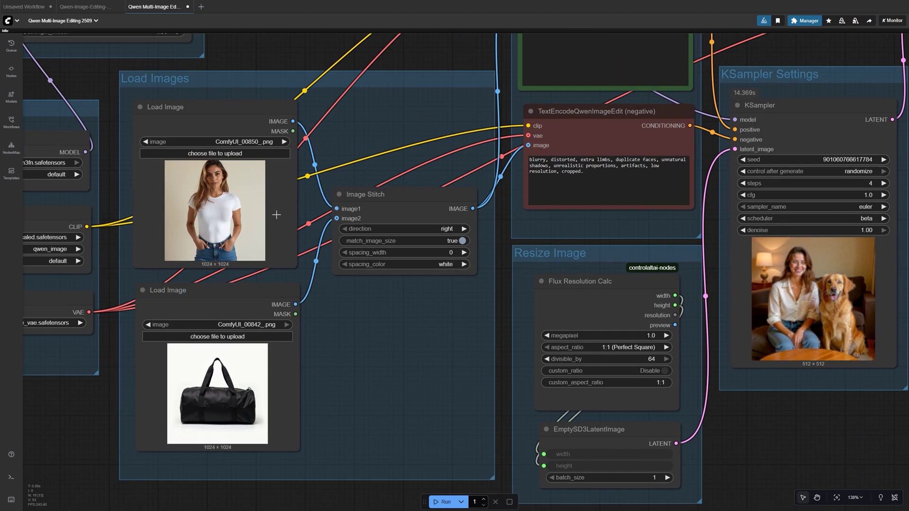
{"action": "scroll", "coordinate": [393, 322], "scroll_direction": "down", "scroll_amount": 1}
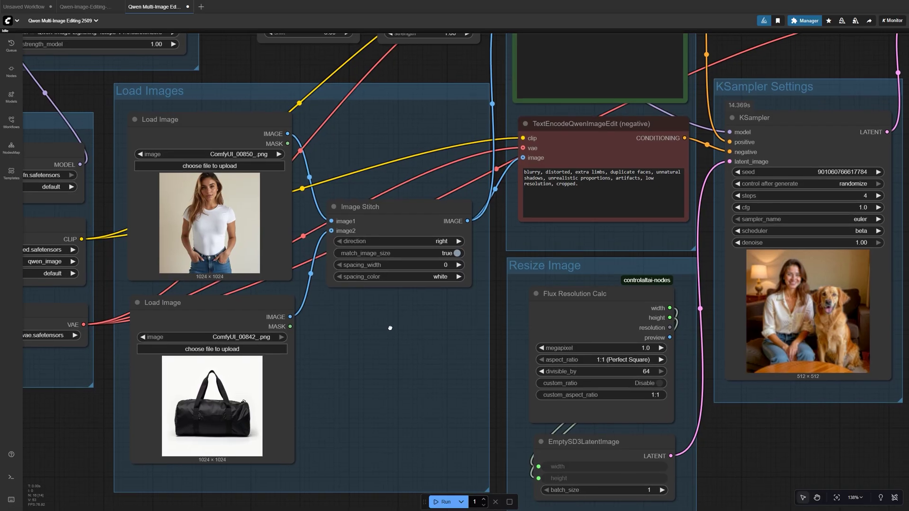
{"action": "scroll", "coordinate": [427, 321], "scroll_direction": "up", "scroll_amount": 2}
{"action": "scroll", "coordinate": [427, 321], "scroll_direction": "right", "scroll_amount": 2}
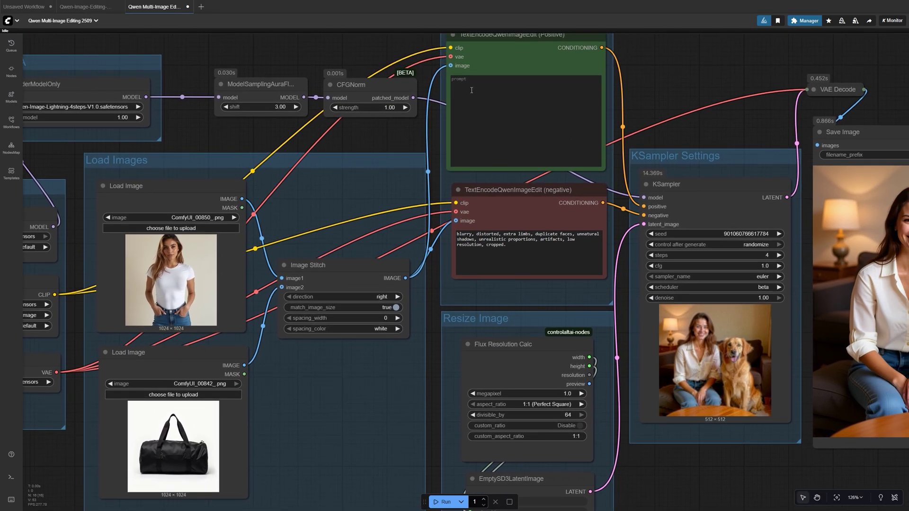
Step: Paste the gym crouching-and-flexing prompt into the Positive node and run the workflow
{"action": "left_click", "coordinate": [471, 90]}
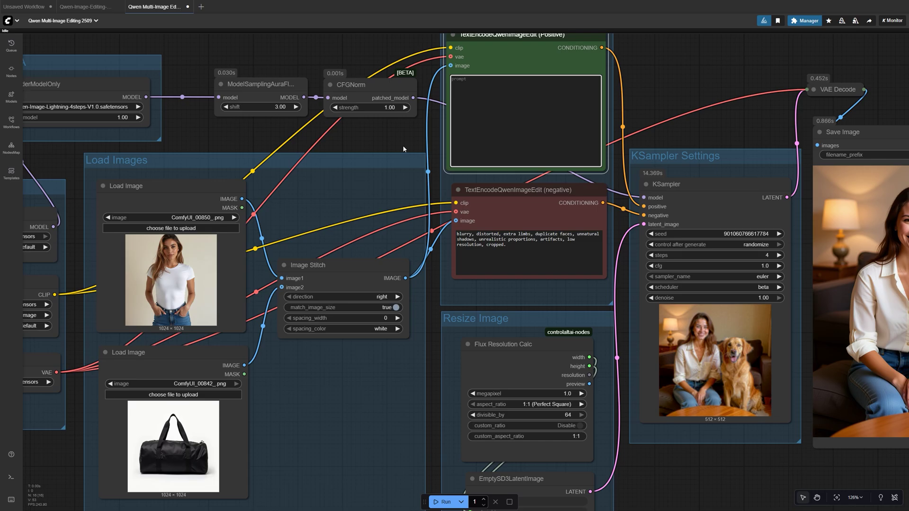
{"action": "type", "text": "She is crouching in a gym, flexing her arm with a sports bag placed naturally between her legs, under studio lighting with soft shadows"}
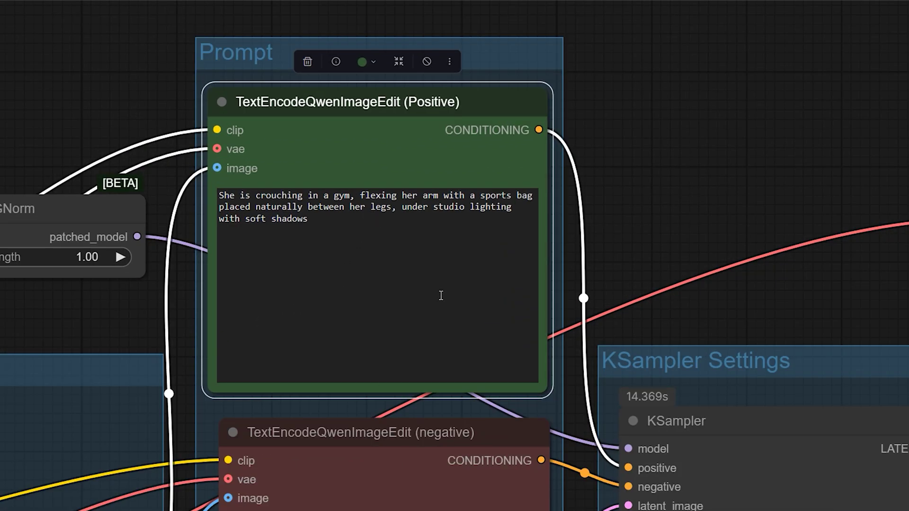
{"action": "key", "text": "ctrl+Return"}
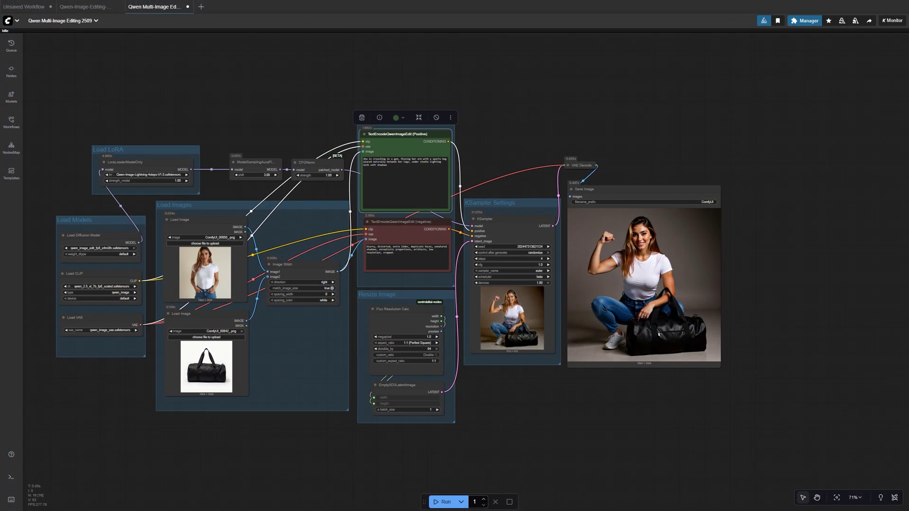
Step: Use the VOGUE backdrop as the second input, replace the positive prompt with the VOGUE prompt, and run
{"action": "left_click_drag", "start_coordinate": [116, 304], "coordinate": [201, 365]}
{"action": "scroll", "coordinate": [182, 368], "scroll_direction": "up", "scroll_amount": 3}
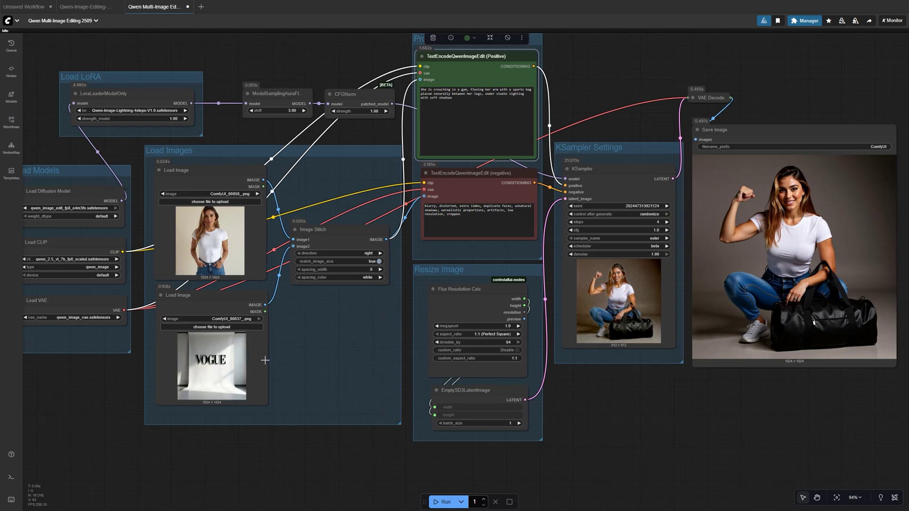
{"action": "left_click_drag", "start_coordinate": [359, 336], "coordinate": [341, 376]}
{"action": "left_click", "coordinate": [428, 100]}
{"action": "key", "text": "ctrl+a"}
{"action": "type", "text": "She is standing in front of the VOGUE background, hand in her hair, lighting consistent with the background image."}
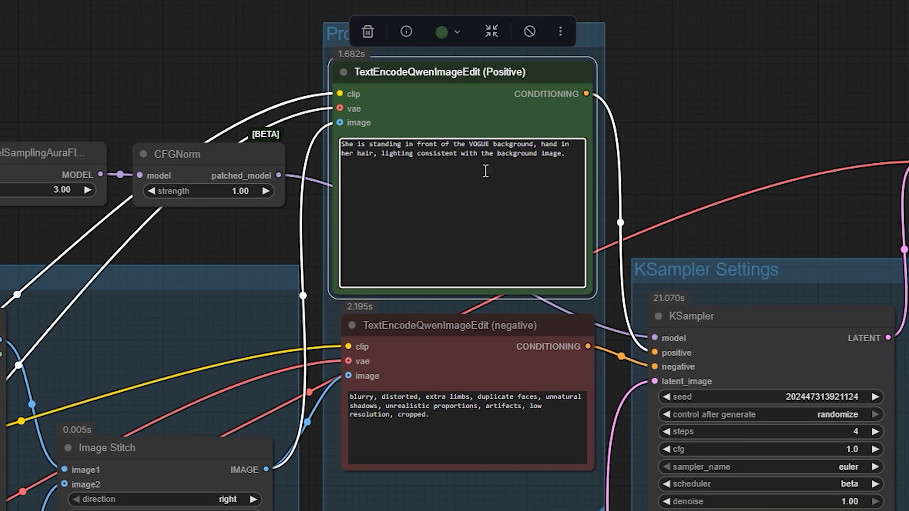
{"action": "left_click", "coordinate": [665, 164]}
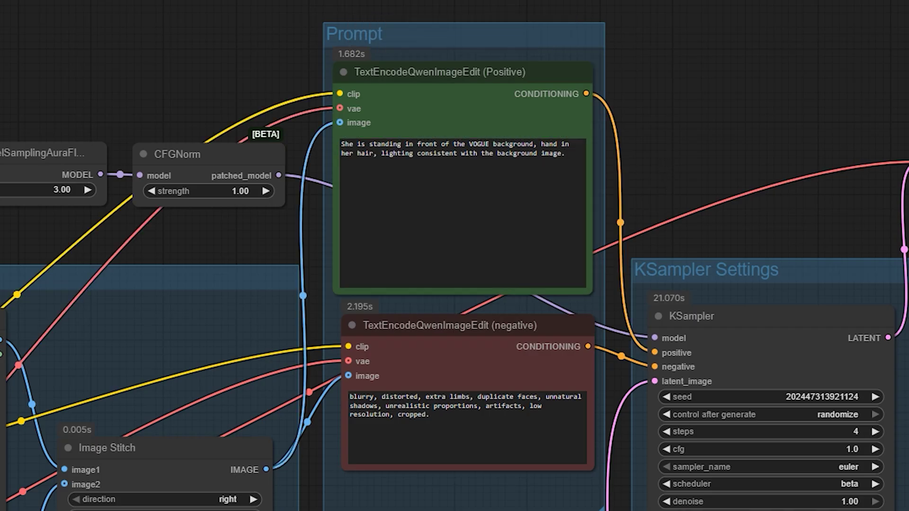
{"action": "key", "text": "ctrl+Return"}
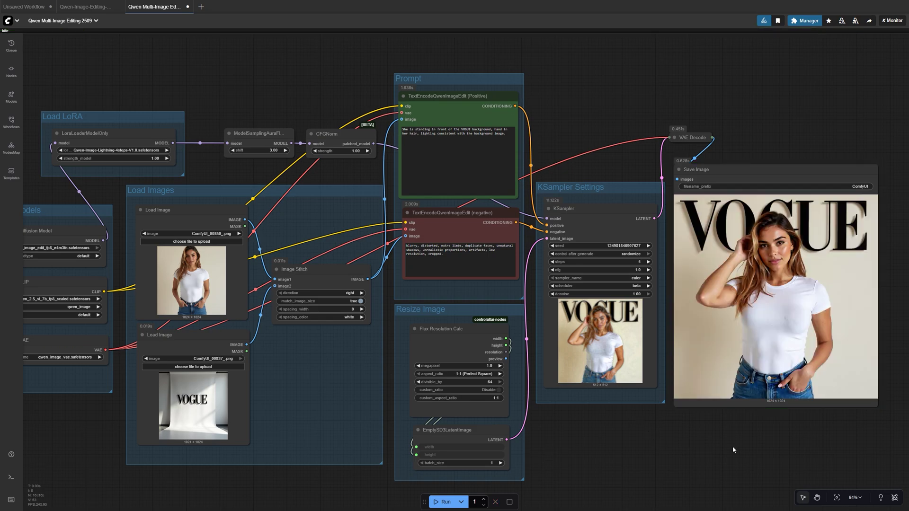
{"action": "left_click_drag", "start_coordinate": [732, 445], "coordinate": [597, 433]}
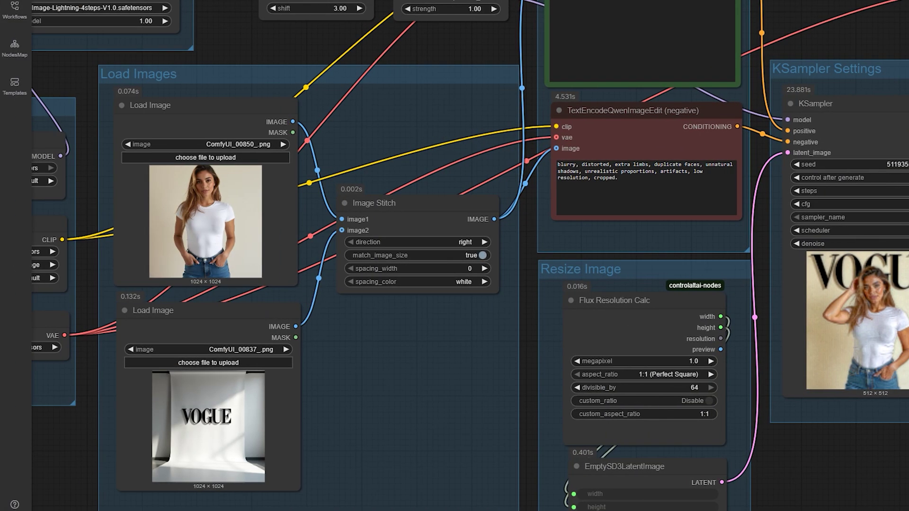
Step: Use the black lingerie photo as the second input, paste the white-room prompt, and view the output
{"action": "left_click_drag", "start_coordinate": [156, 464], "coordinate": [195, 421]}
{"action": "scroll", "coordinate": [158, 424], "scroll_direction": "up", "scroll_amount": 5}
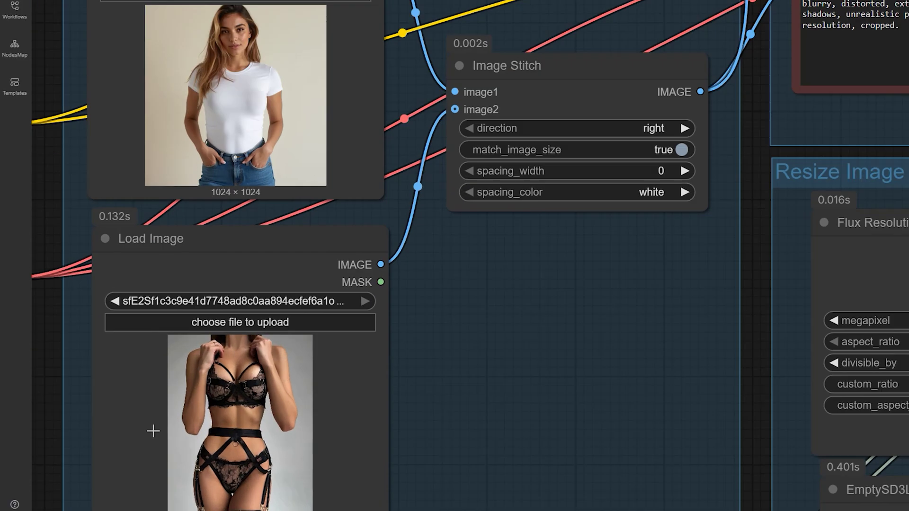
{"action": "scroll", "coordinate": [535, 339], "scroll_direction": "down", "scroll_amount": 10}
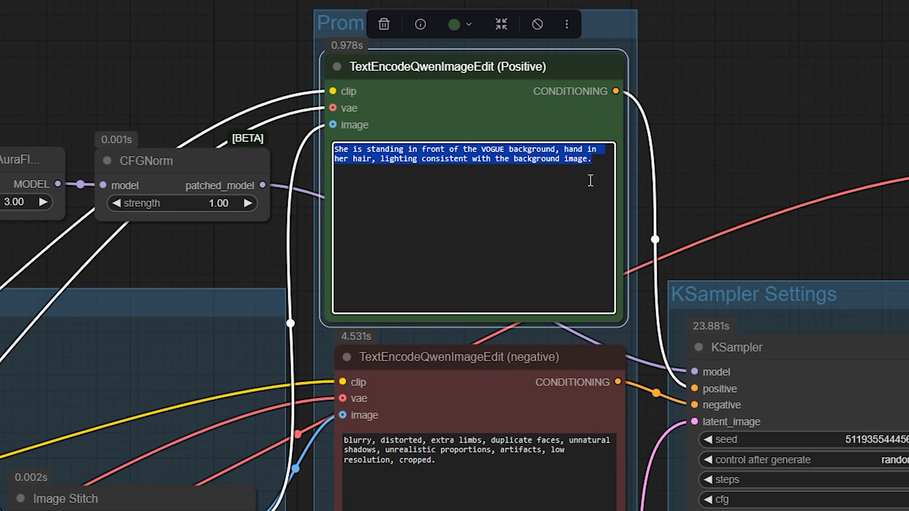
{"action": "type", "text": "She is sitting in a classy white room, surprised expression, wearing the same lingerie from the reference image"}
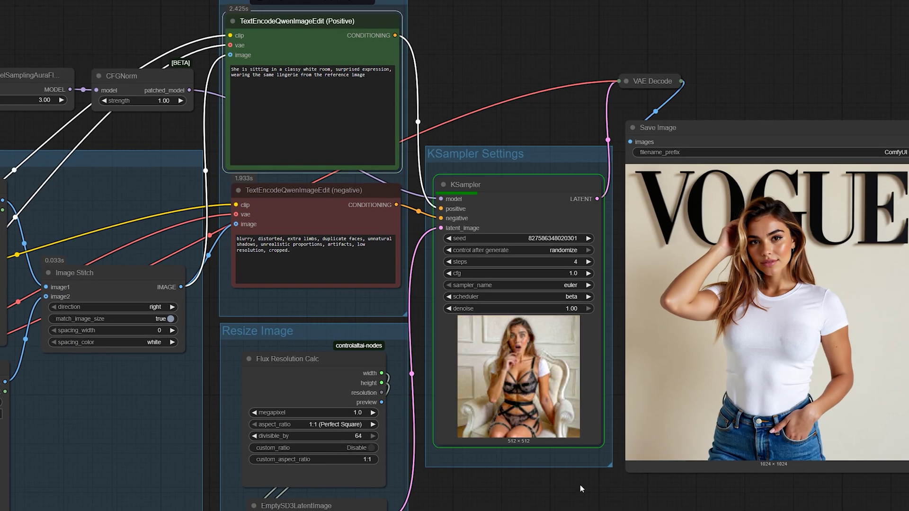
{"action": "left_click_drag", "start_coordinate": [580, 484], "coordinate": [546, 486]}
{"action": "scroll", "coordinate": [636, 483], "scroll_direction": "up", "scroll_amount": 3}
{"action": "left_click_drag", "start_coordinate": [636, 484], "coordinate": [318, 487]}
{"action": "scroll", "coordinate": [578, 301], "scroll_direction": "up", "scroll_amount": 3}
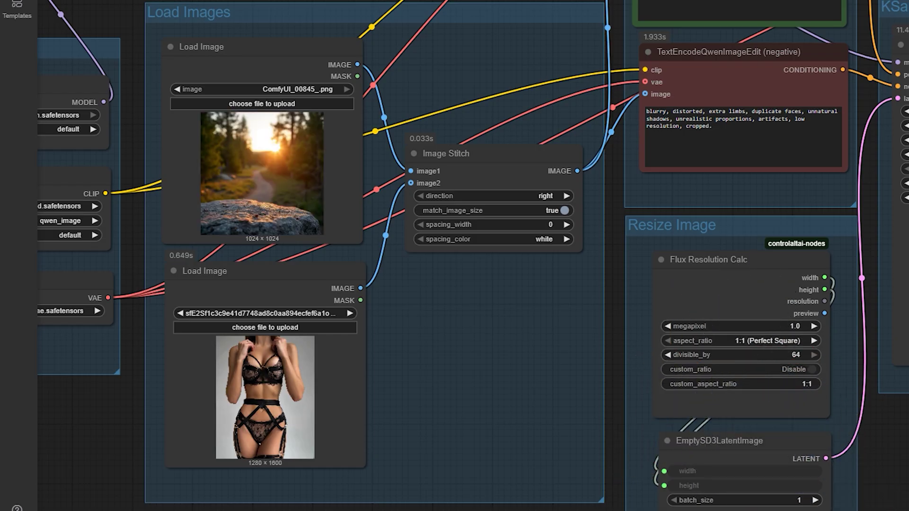
Step: Load the water bottle photo as the second input, add 'table' to the positive prompt, and rerun
{"action": "left_click_drag", "start_coordinate": [0, 385], "coordinate": [258, 391]}
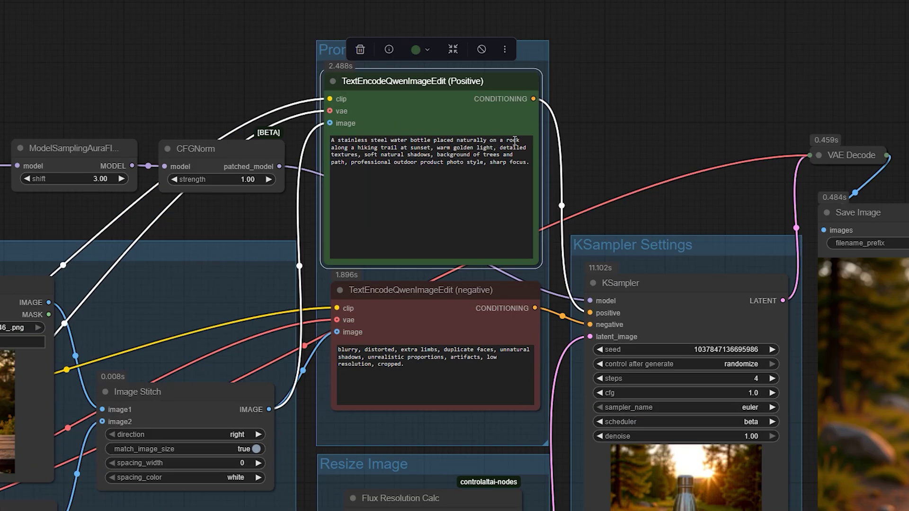
{"action": "left_click", "coordinate": [517, 140]}
{"action": "type", "text": "table"}
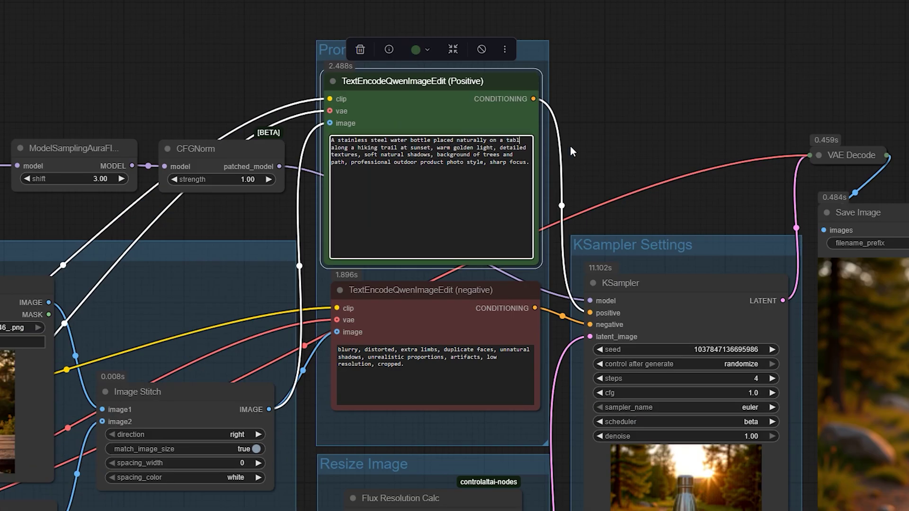
{"action": "left_click", "coordinate": [588, 138]}
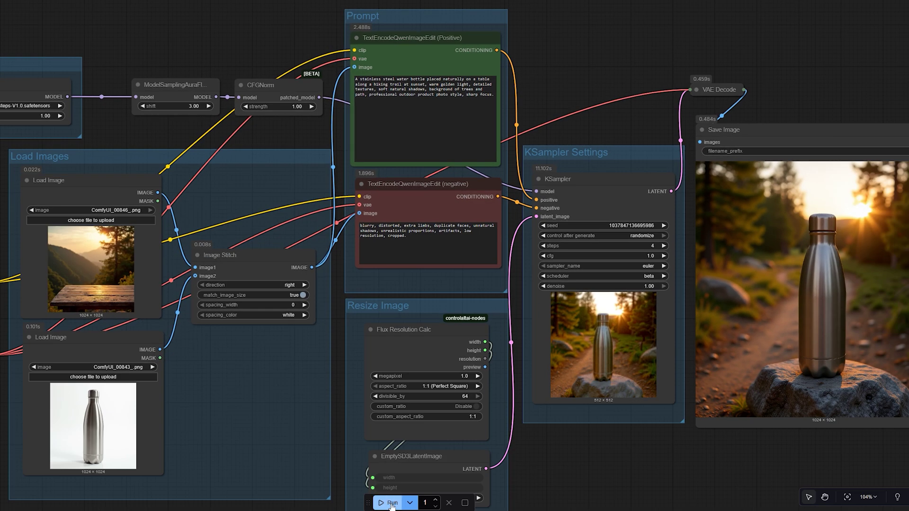
{"action": "left_click", "coordinate": [389, 502]}
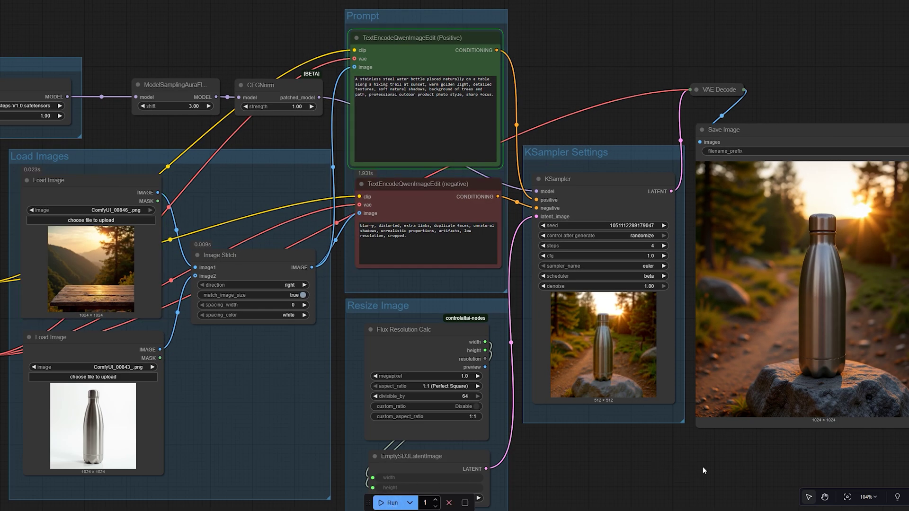
{"action": "left_click_drag", "start_coordinate": [717, 467], "coordinate": [459, 433]}
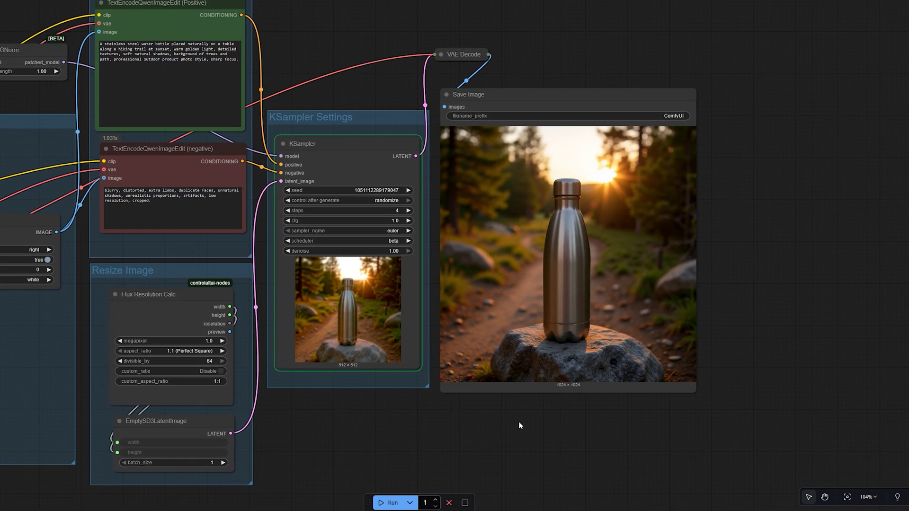